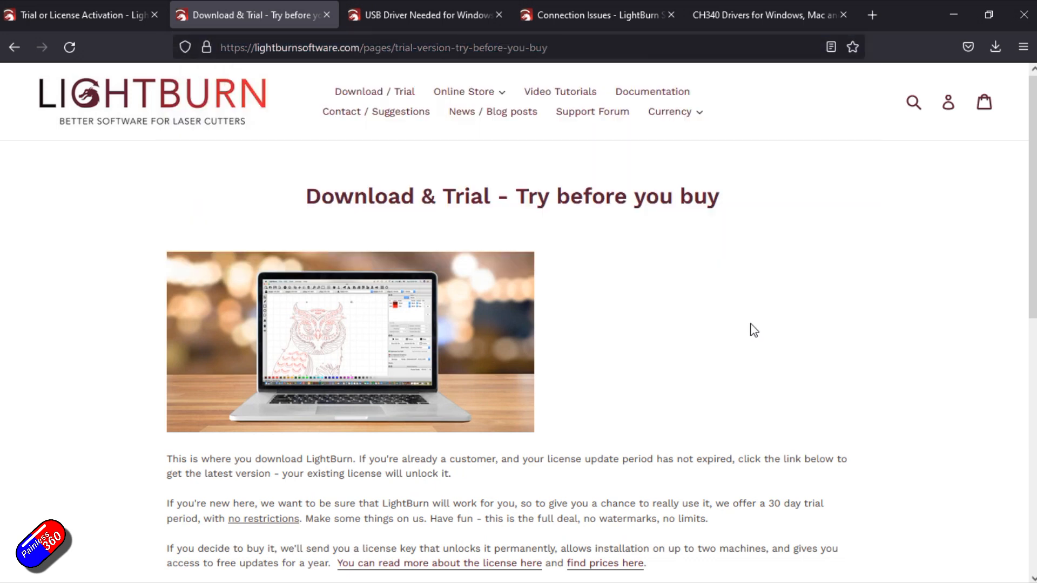
Review the LightBurn download links for each operating system and the Connection Issues troubleshooting page with its web address
scroll(653, 306, "down", 7)
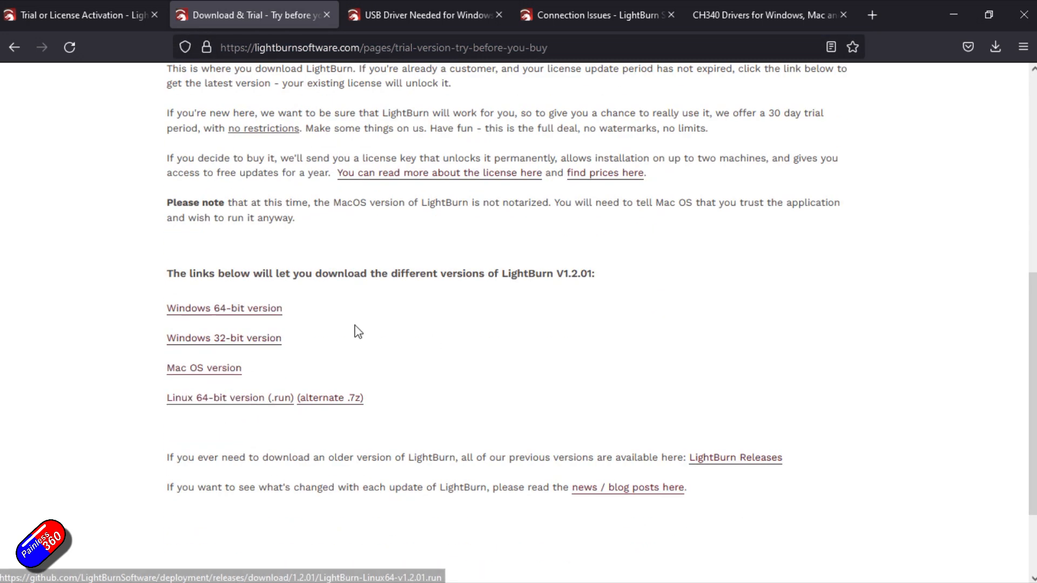
scroll(466, 315, "up", 7)
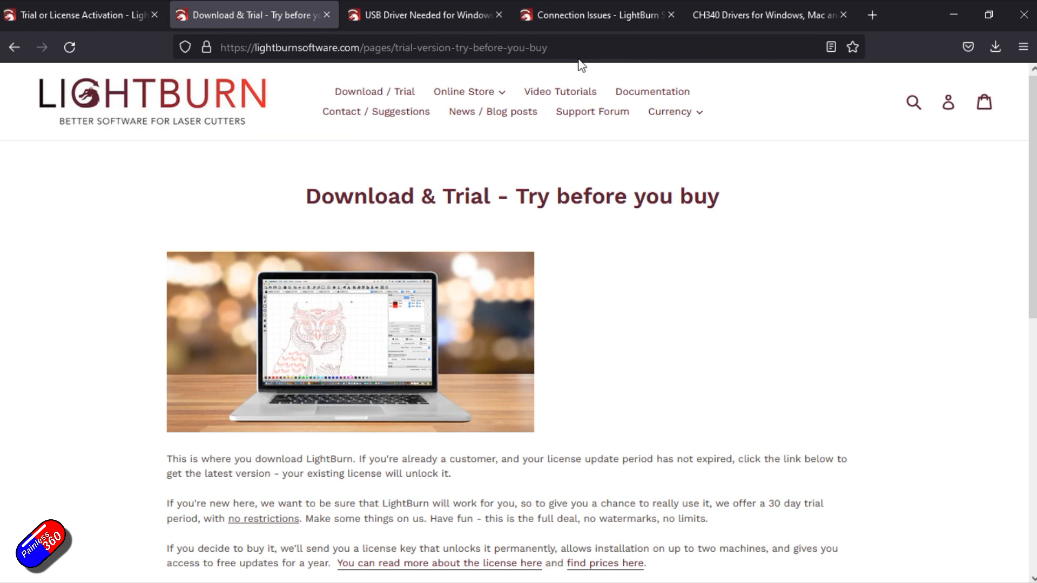
left_click(591, 18)
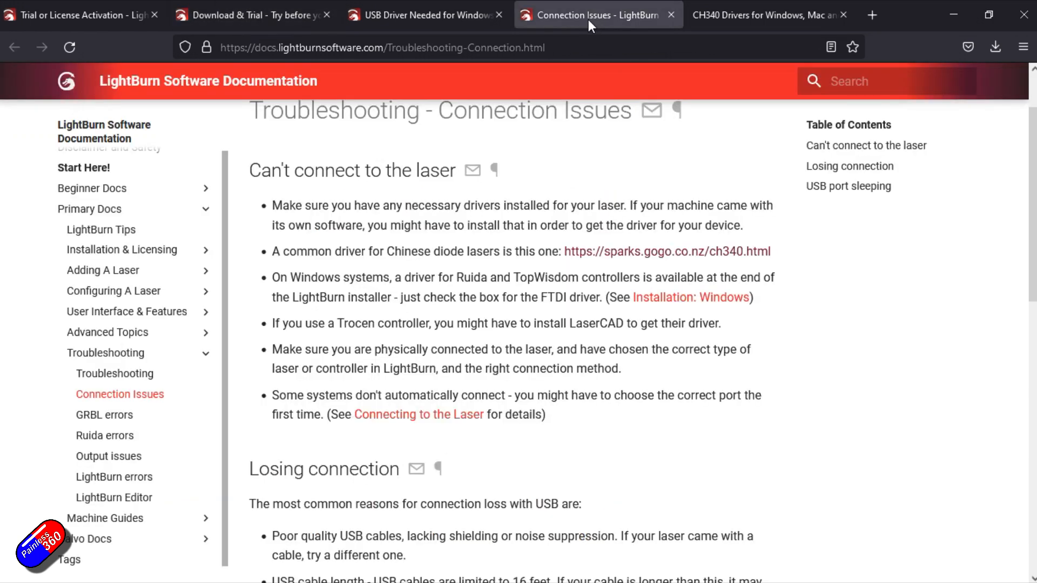
scroll(227, 199, "up", 2)
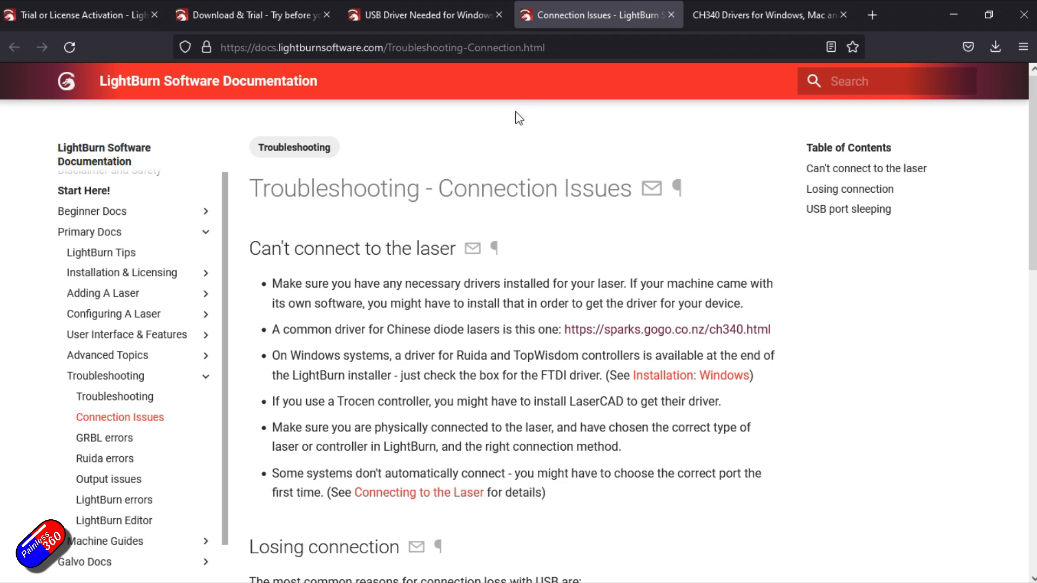
left_click(562, 49)
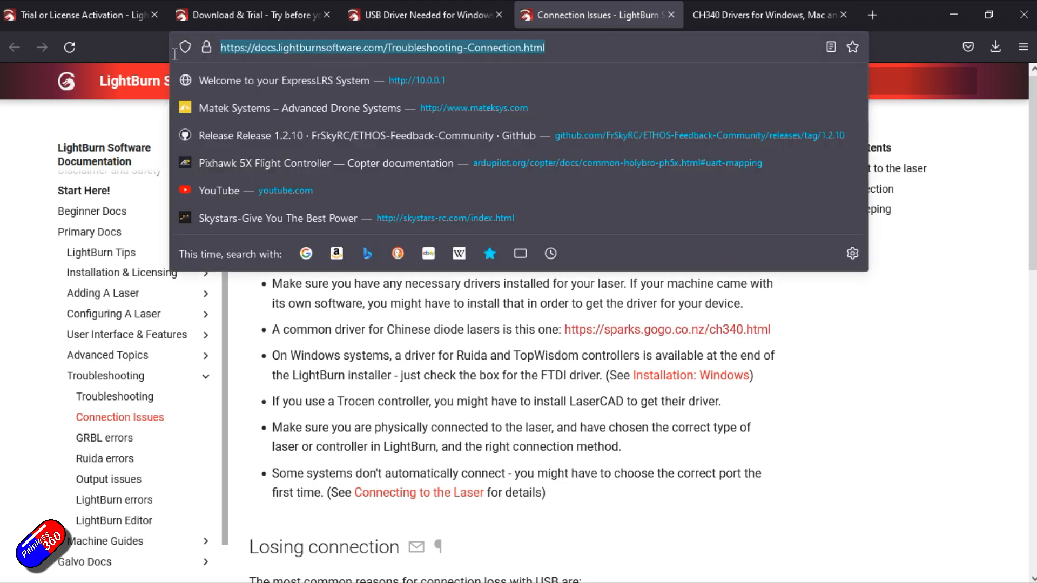
left_click(807, 313)
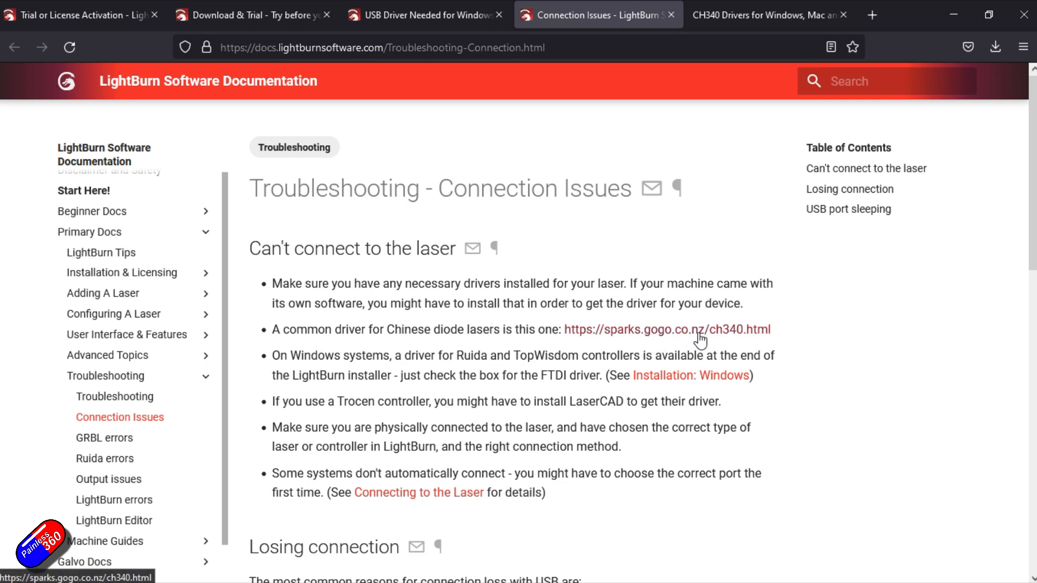
Review the CH340 driver page, including its Windows driver download instructions and web address
left_click(739, 18)
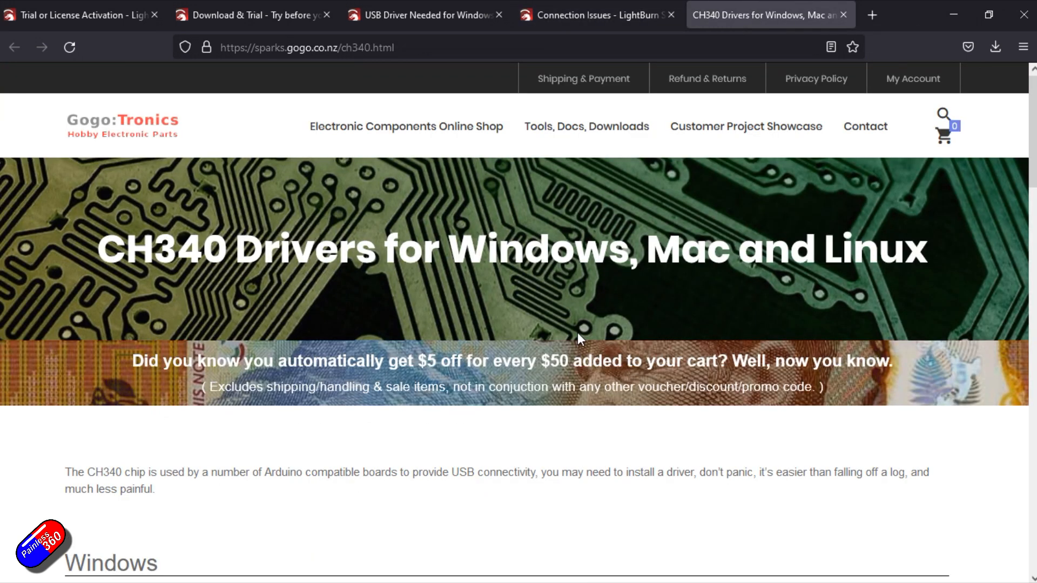
scroll(578, 335, "down", 4)
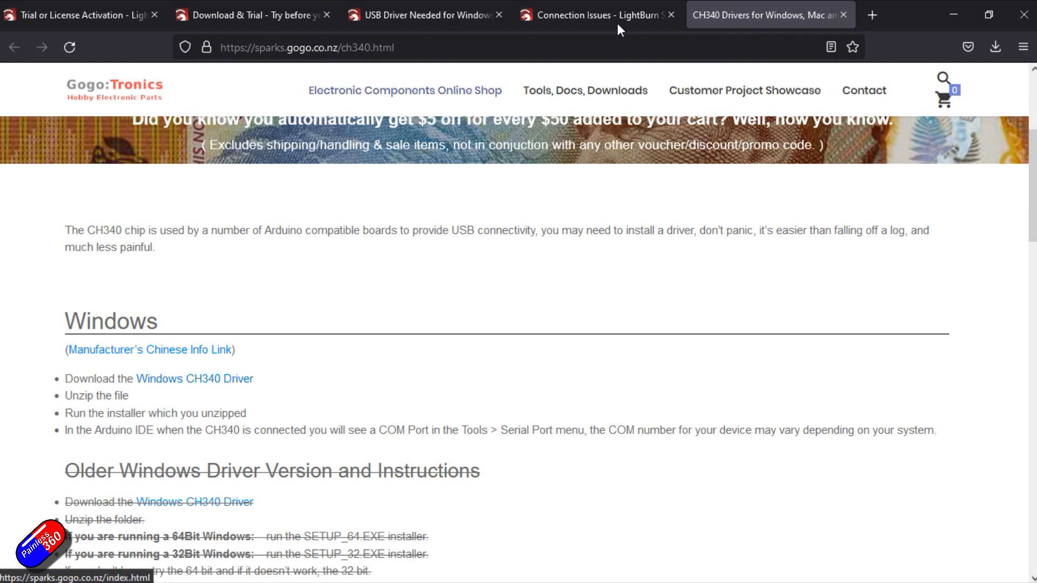
left_click(342, 49)
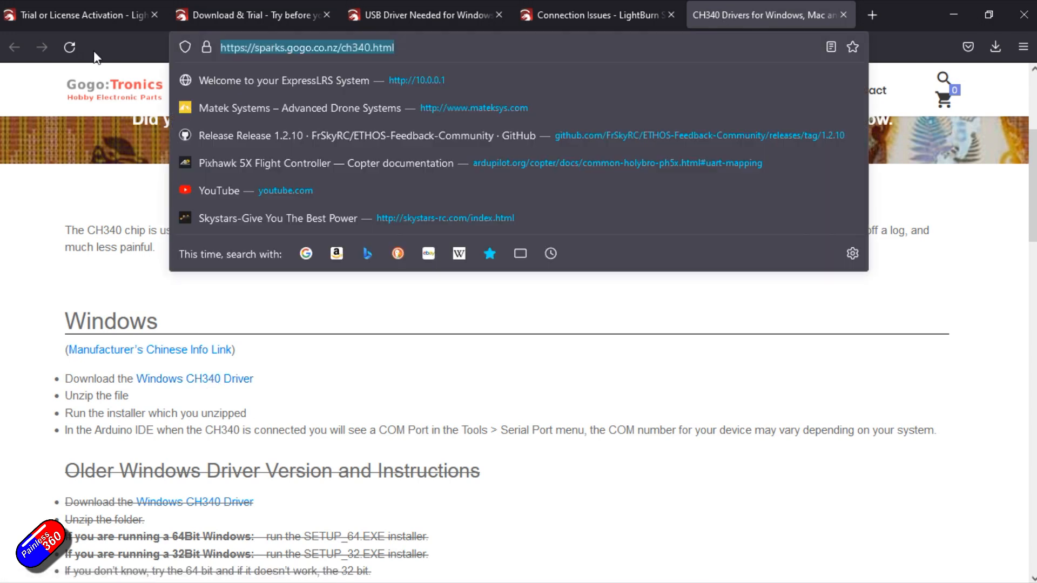
left_click(591, 369)
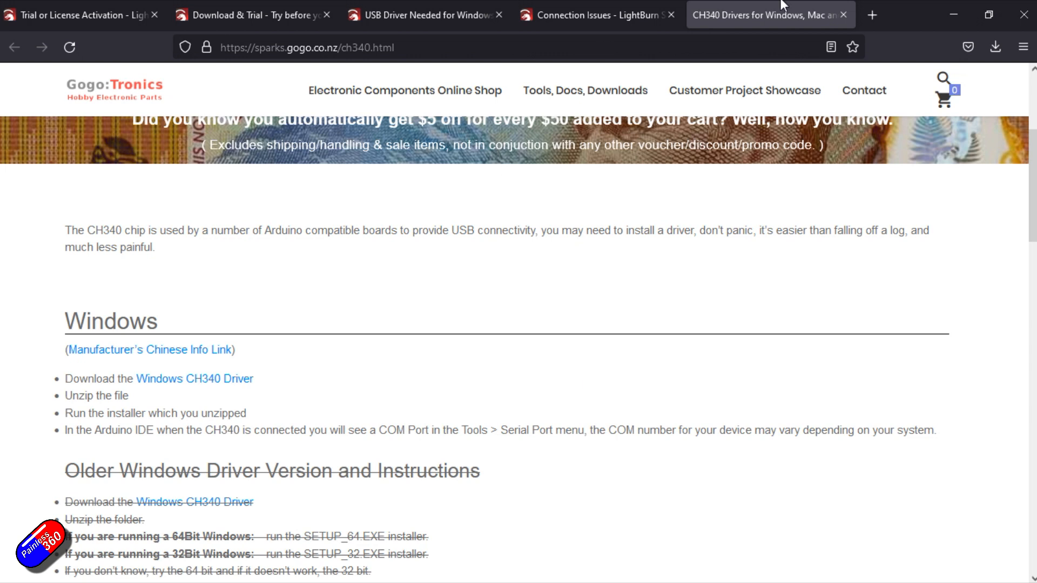
Switch to LightBurn to view its main workspace, and minimize it again
left_click(954, 17)
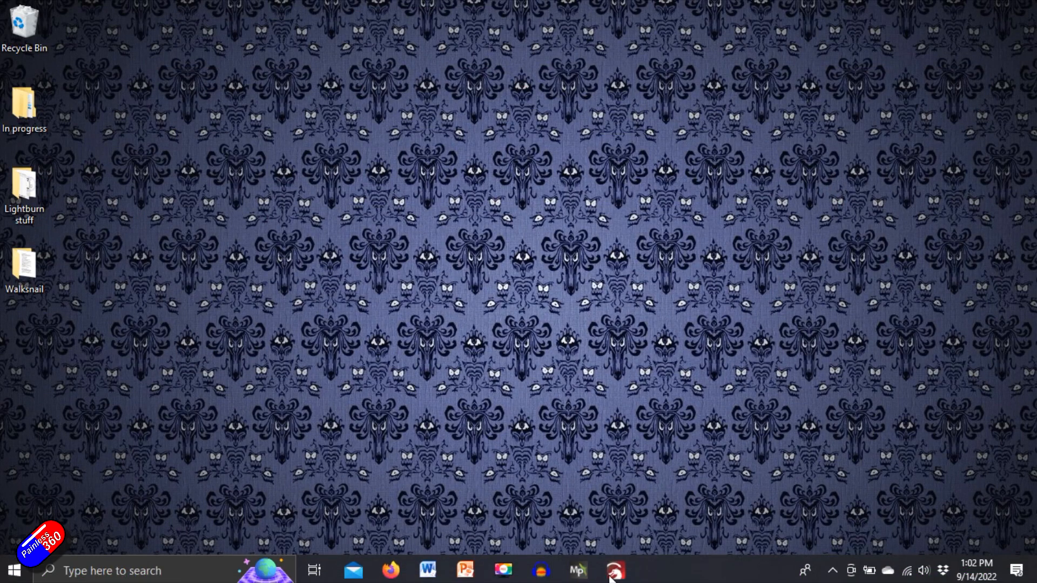
left_click(616, 567)
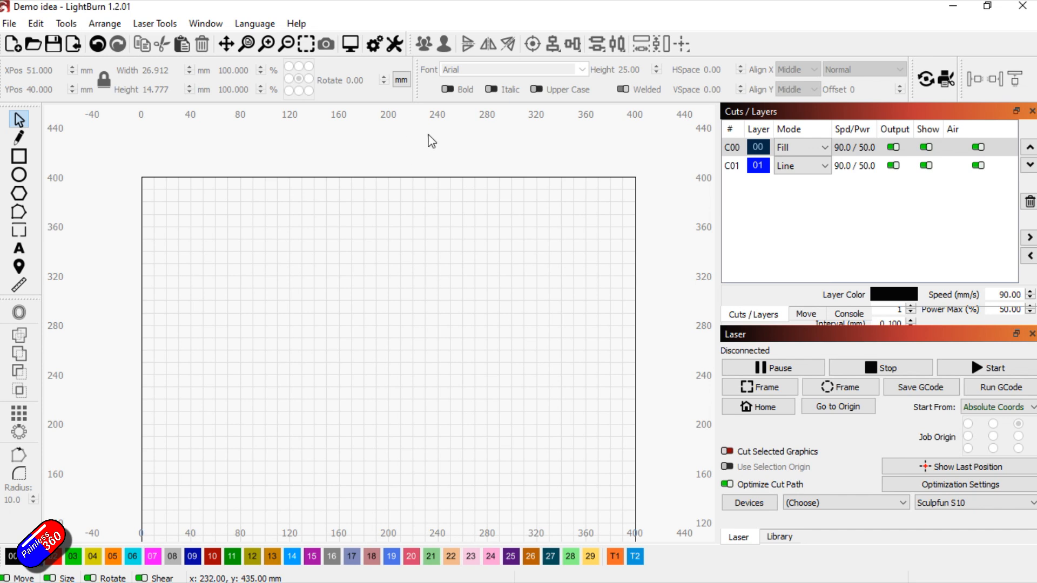
left_click(953, 7)
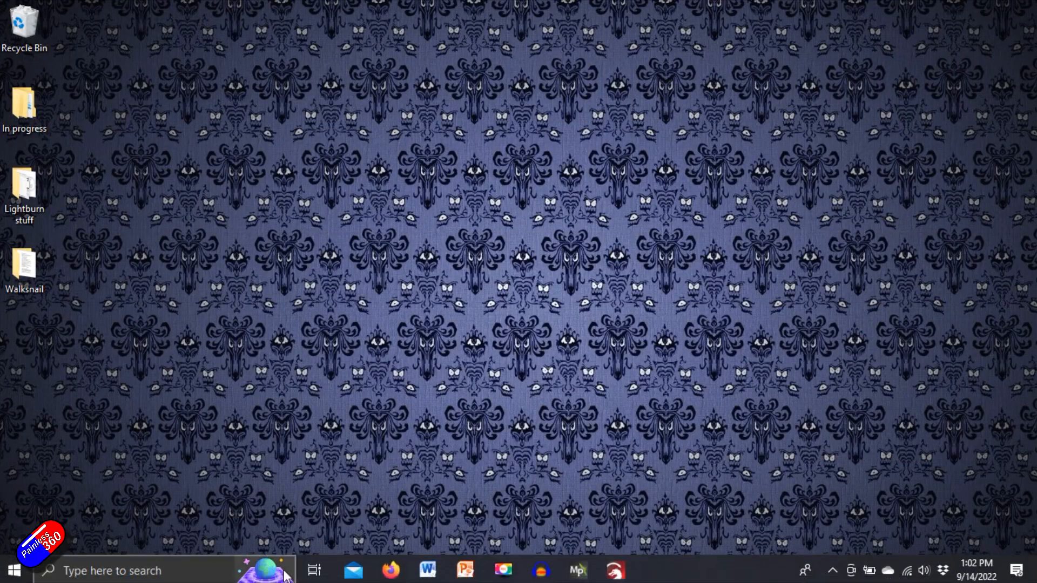
Switch back to Firefox and read the Trial or License Activation documentation page
left_click(390, 570)
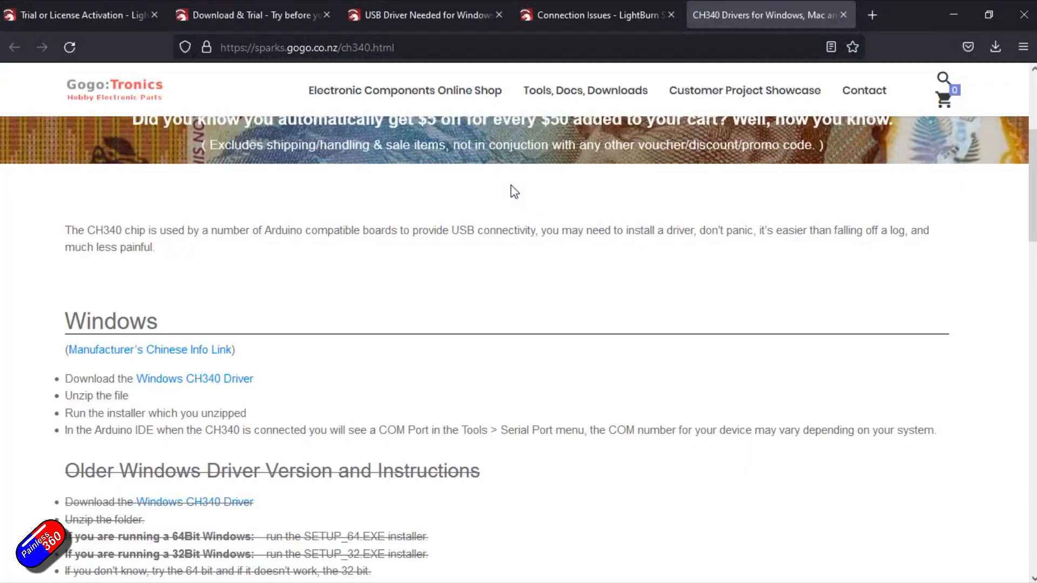
left_click(117, 16)
scroll(489, 394, "down", 5)
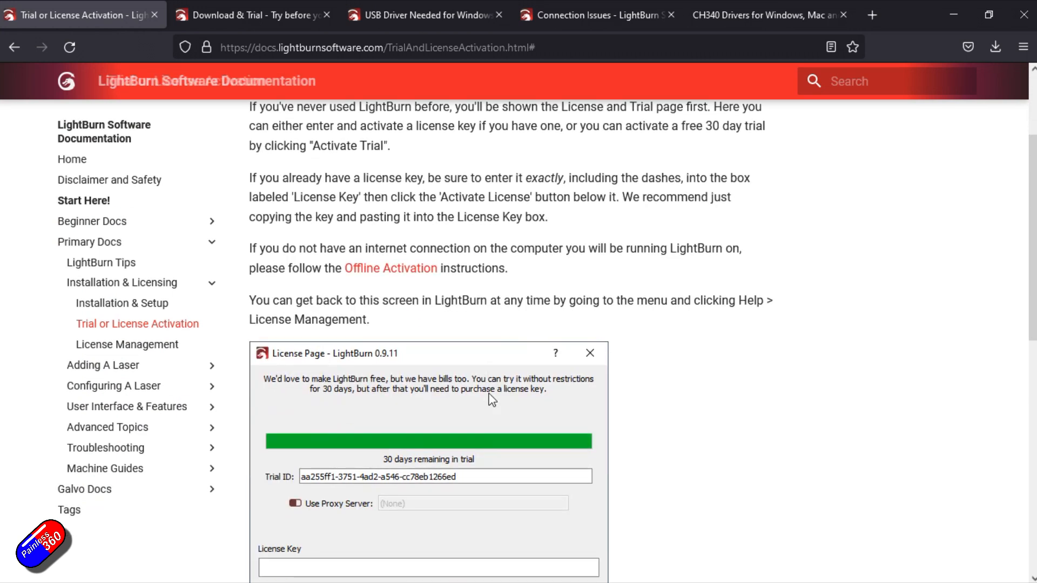
scroll(492, 399, "up", 5)
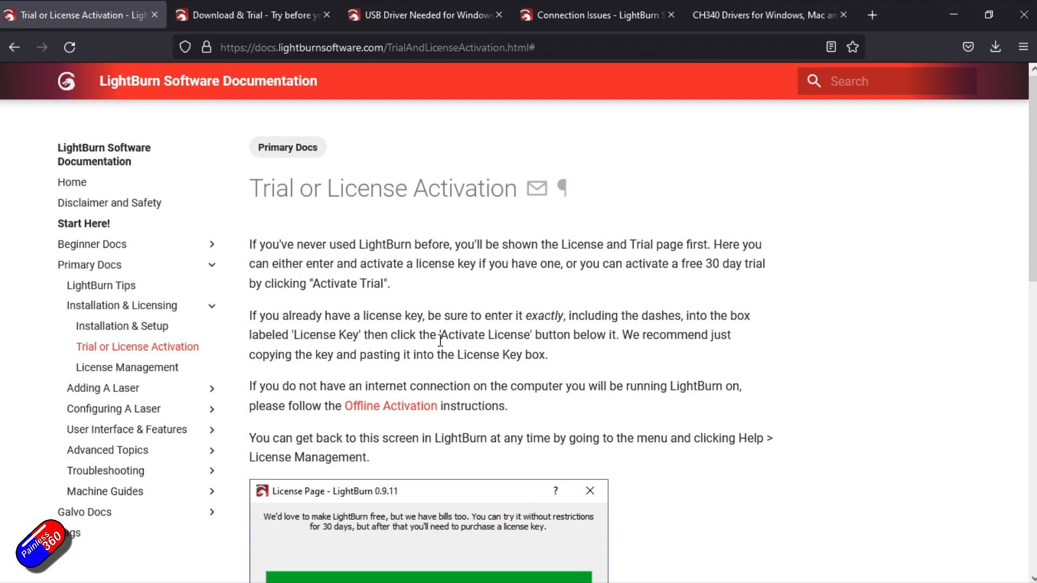
scroll(439, 341, "down", 5)
scroll(440, 341, "up", 5)
Switch to LightBurn and open the list of configured laser devices
left_click(953, 13)
left_click(627, 569)
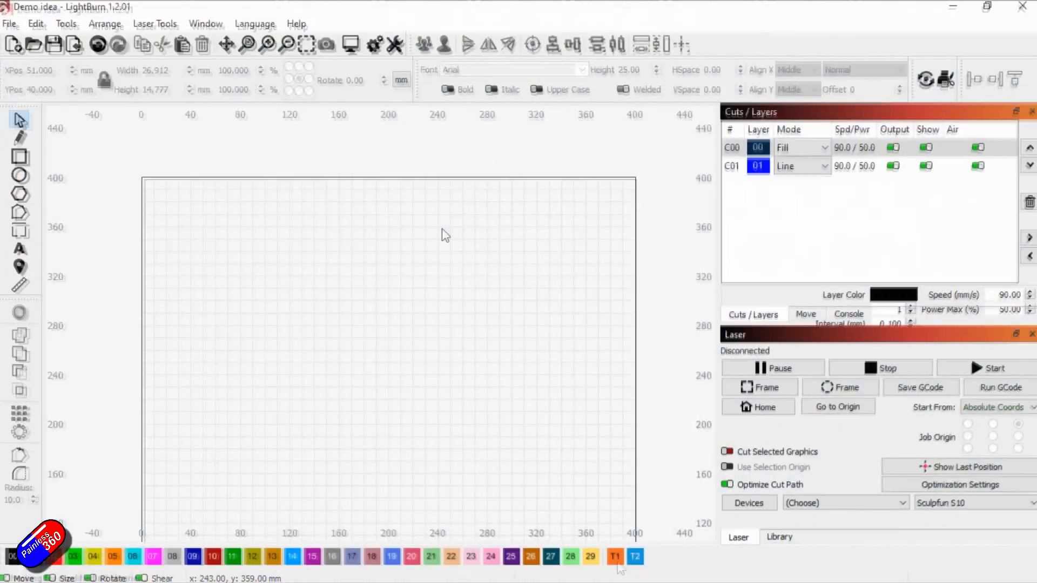
left_click(751, 504)
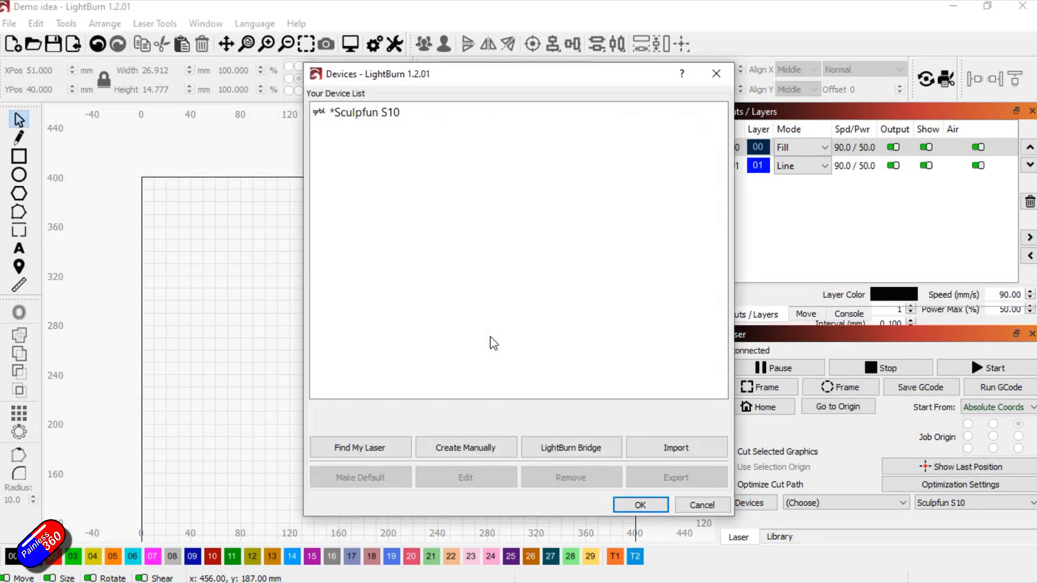
Open the automatic laser discovery wizard and cancel it before scanning
left_click(369, 447)
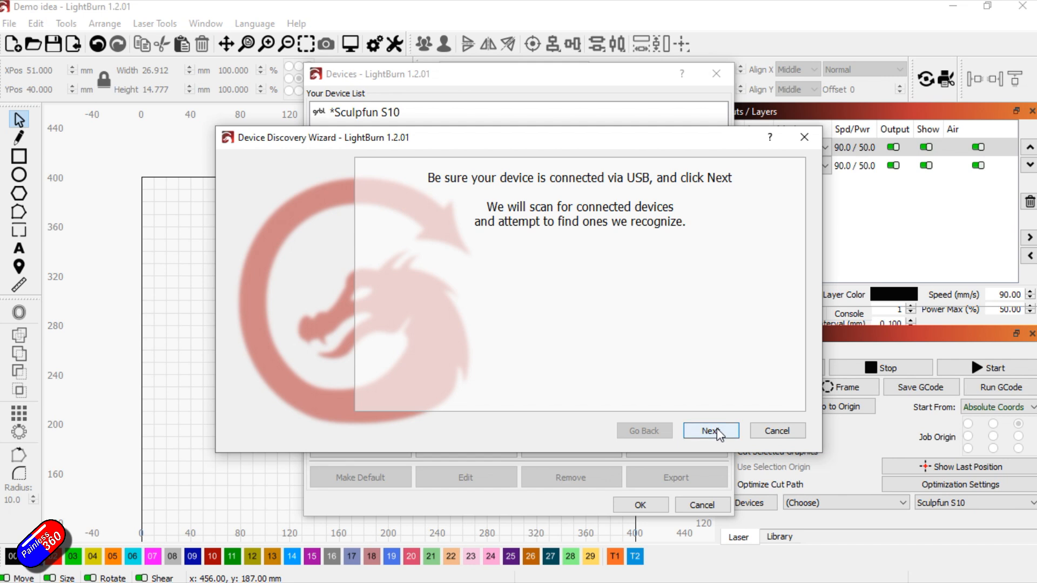
left_click(780, 430)
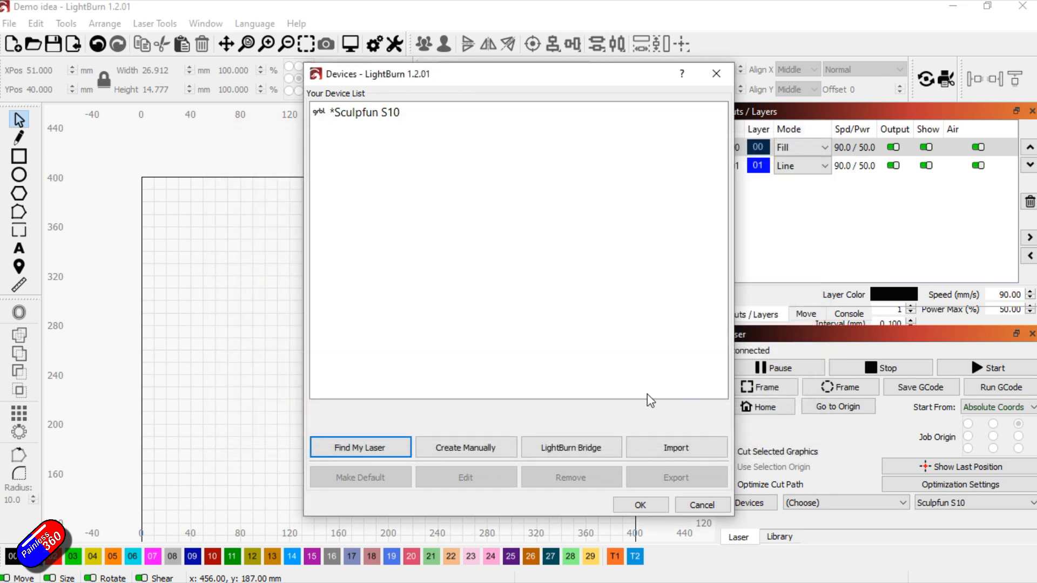
Begin creating a device manually, choosing GRBL as the controller and Serial/USB as the connection
left_click(468, 447)
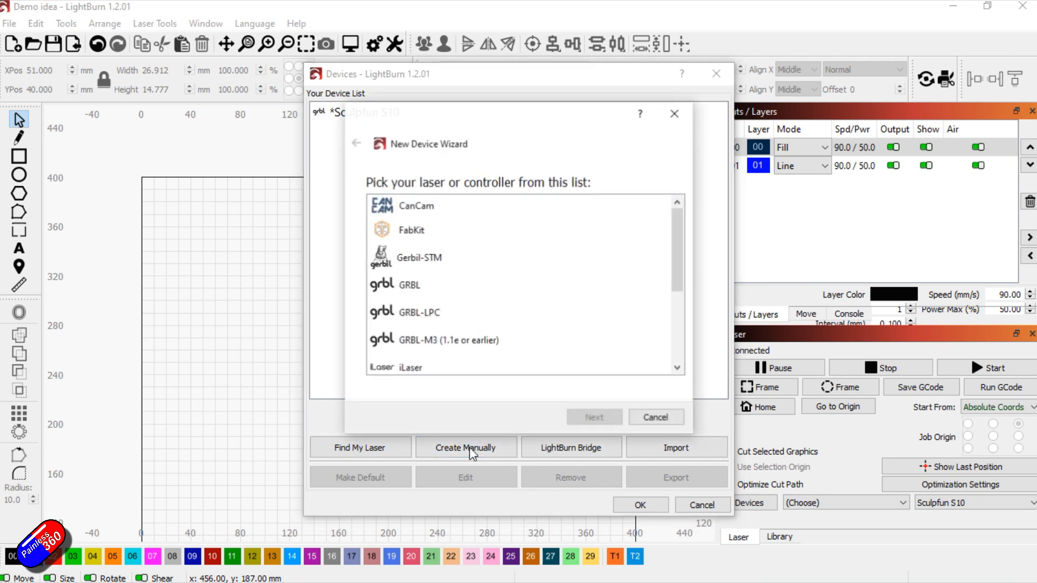
left_click(426, 289)
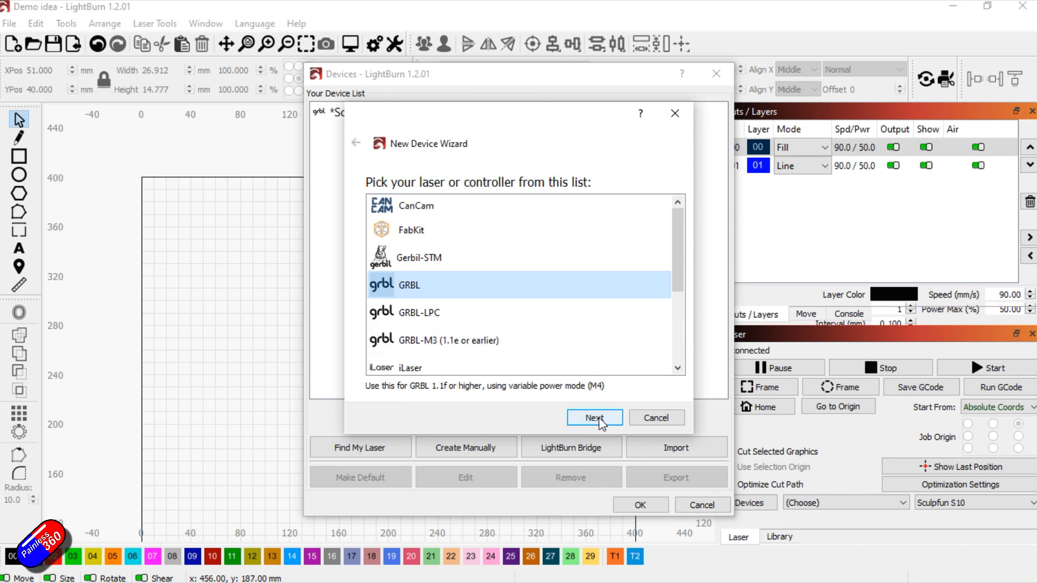
left_click(600, 419)
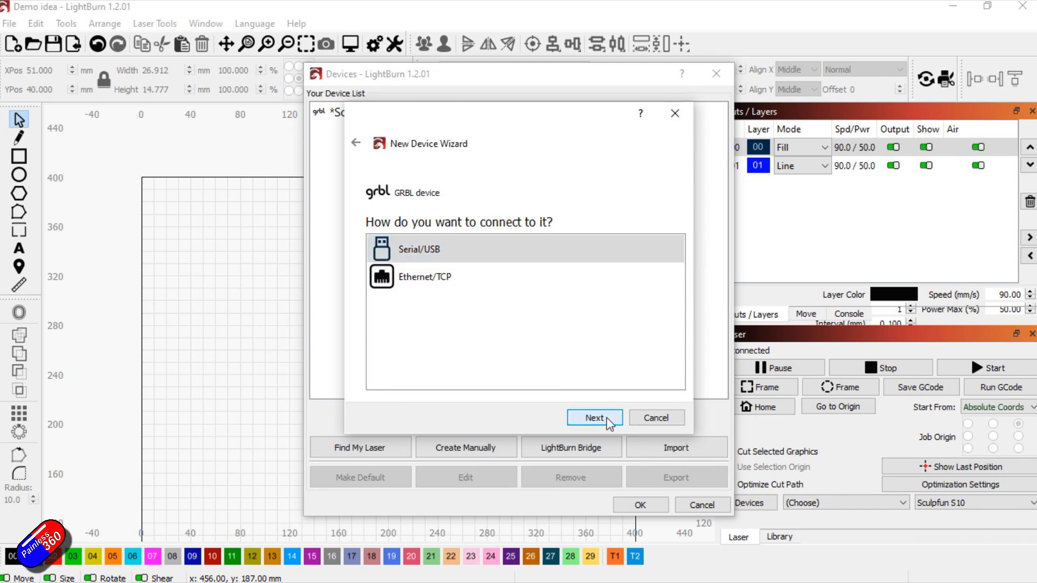
left_click(600, 418)
Name the new device Demo S10 and set its work area to 400 mm in X and 400 mm in Y
left_click_drag(422, 210, 157, 208)
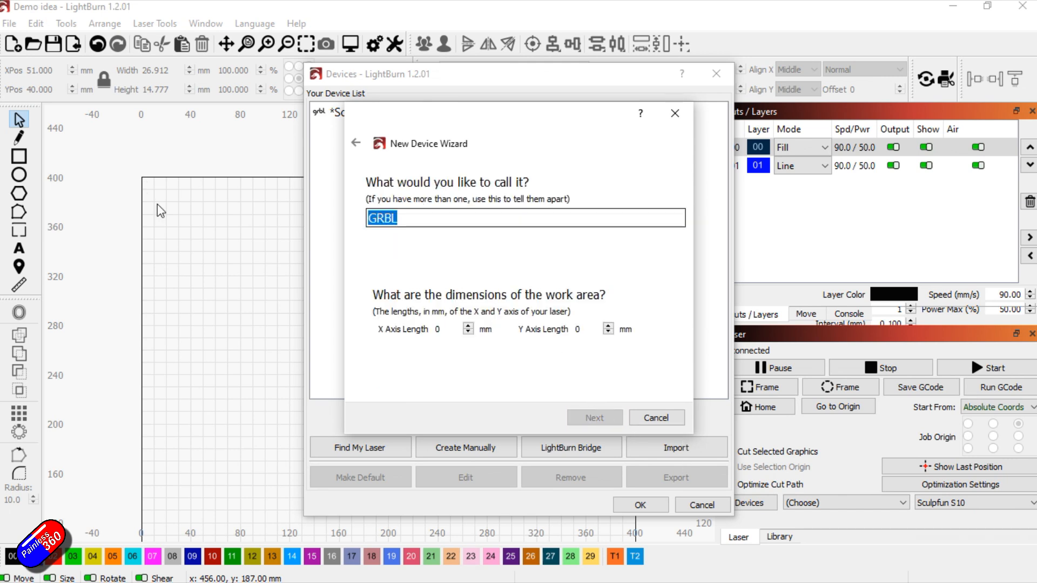
type("Demo S10")
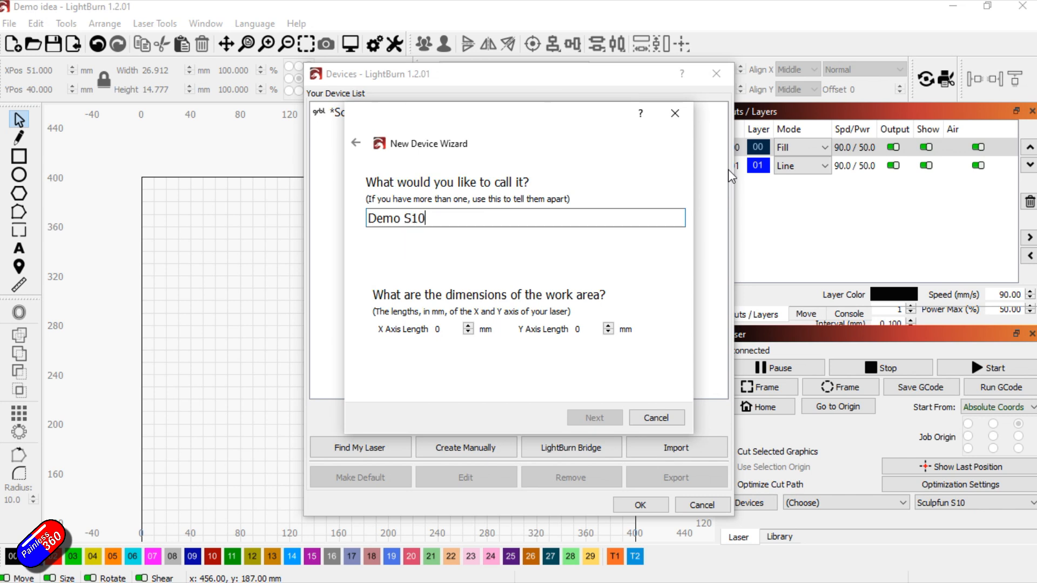
key("Tab")
type("400")
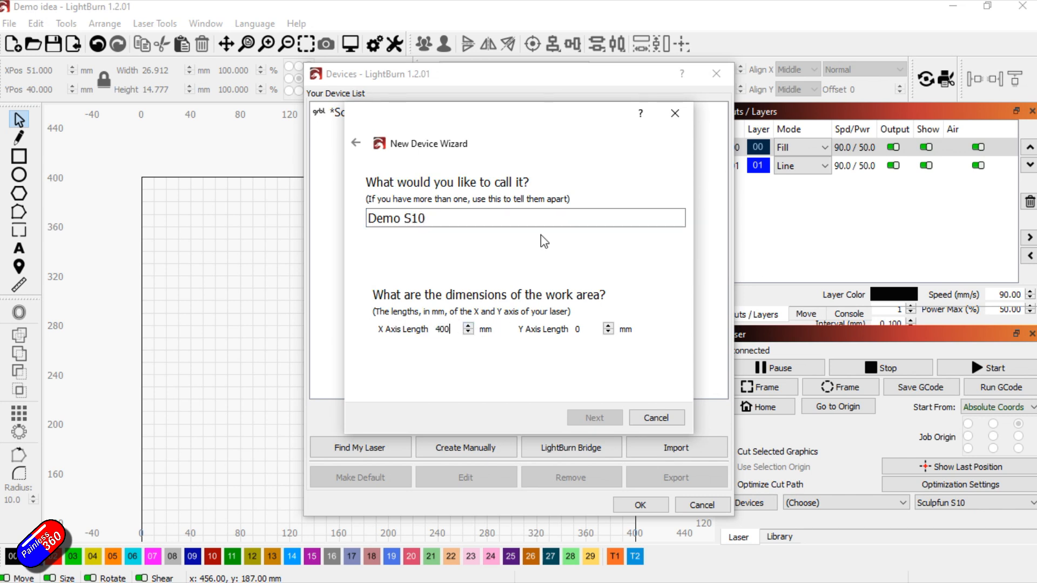
key("Tab")
type("40")
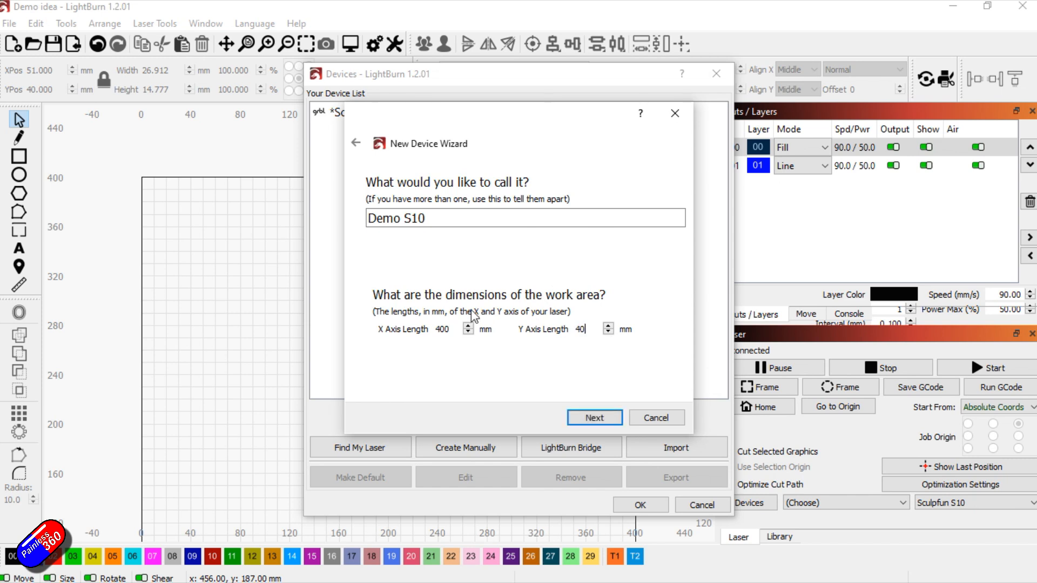
left_click(594, 417)
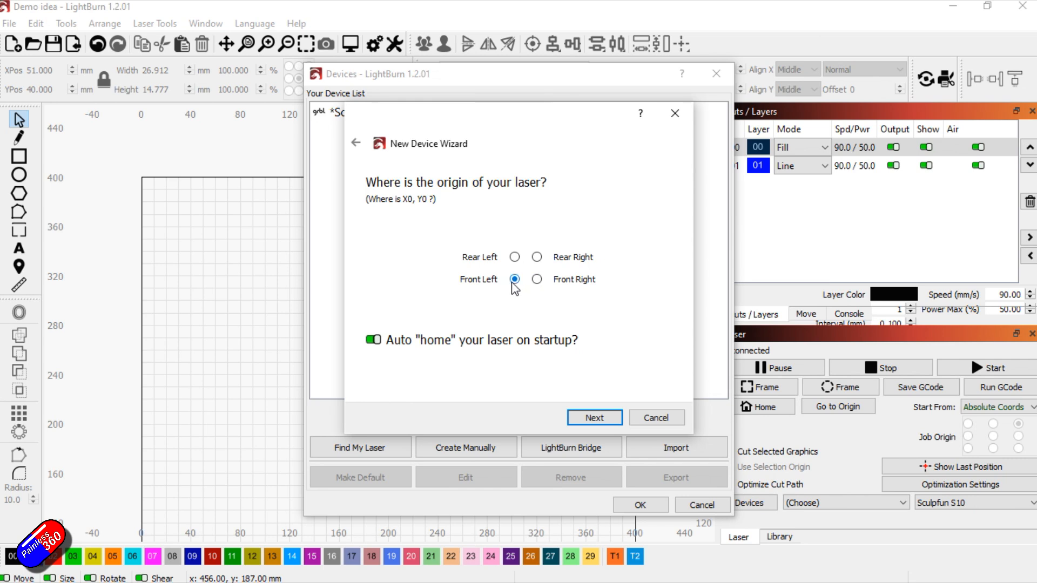
Keep the laser origin at front left, disable auto-homing on startup, and finish adding the device
left_click(370, 341)
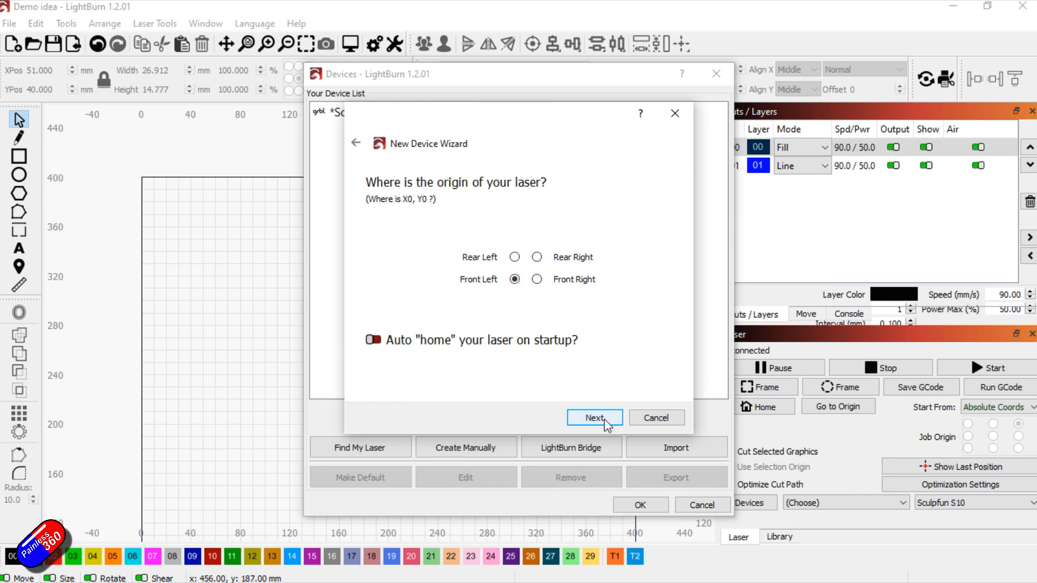
left_click(603, 419)
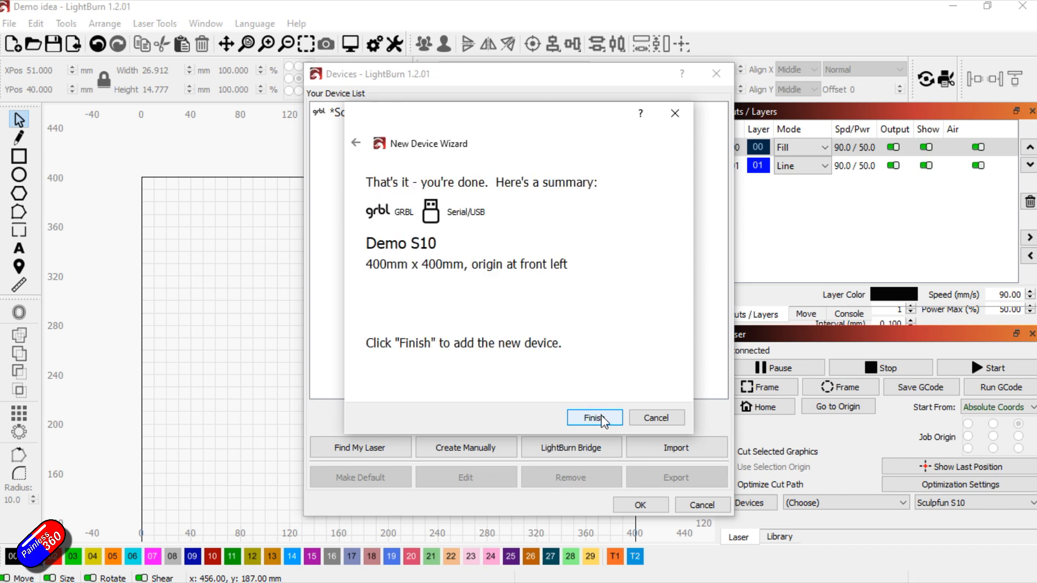
left_click(602, 419)
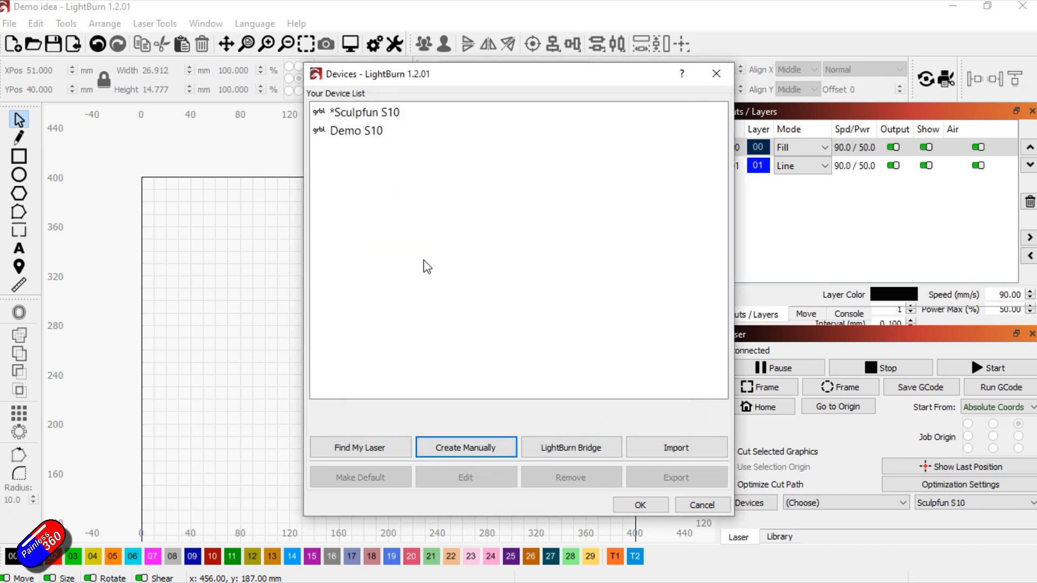
Remove the Demo S10 device and close the device list
left_click(378, 135)
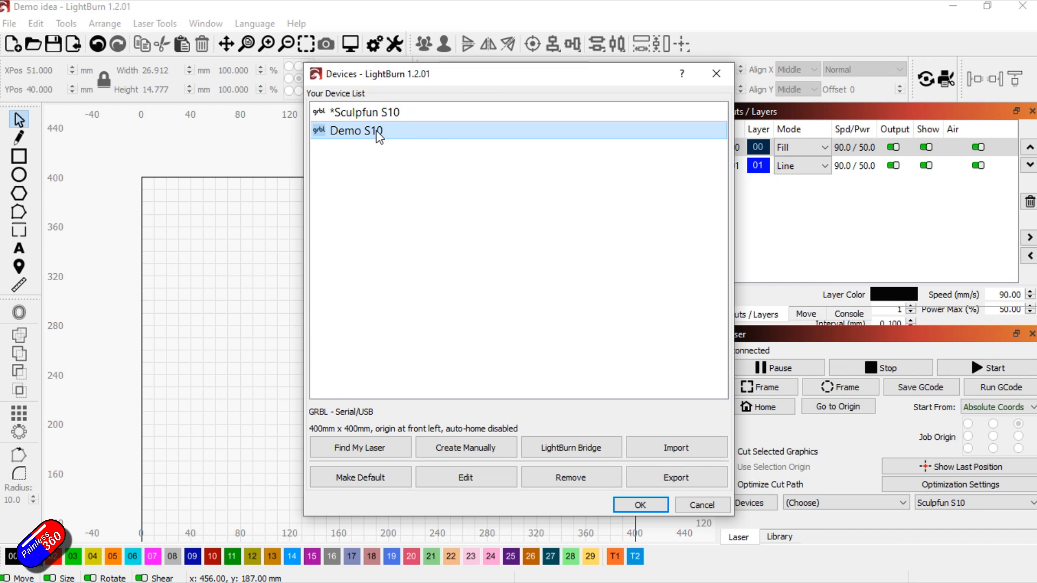
left_click(568, 484)
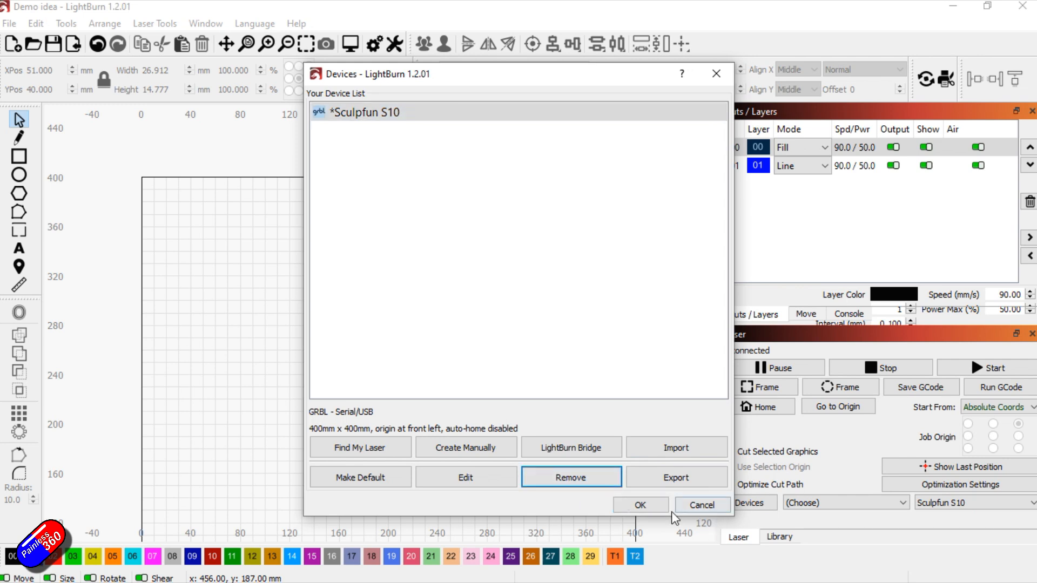
left_click(661, 505)
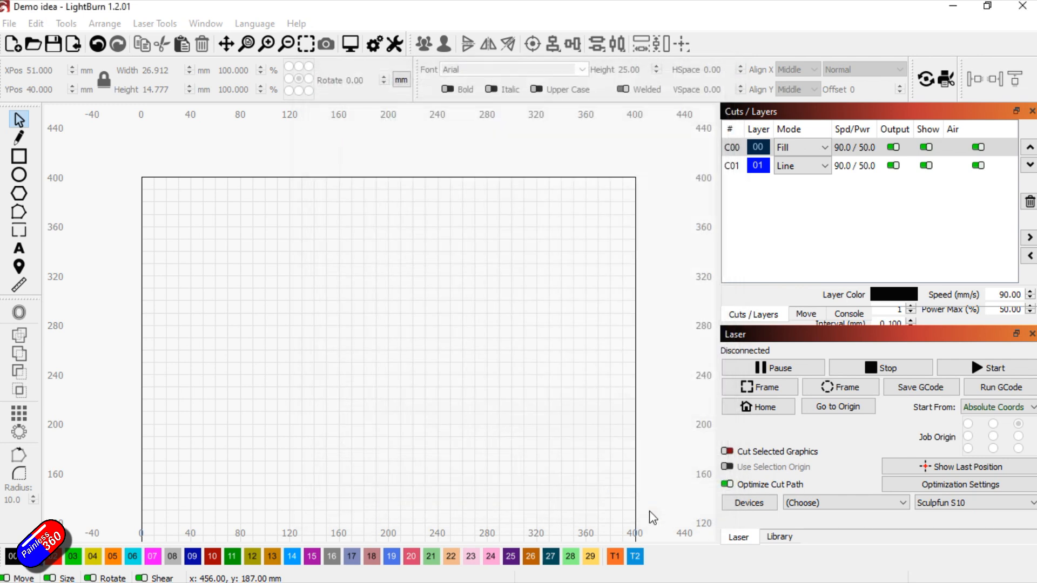
Open the console and look through the laser's communication log
left_click(847, 315)
scroll(845, 190, "down", 3)
scroll(845, 190, "down", 6)
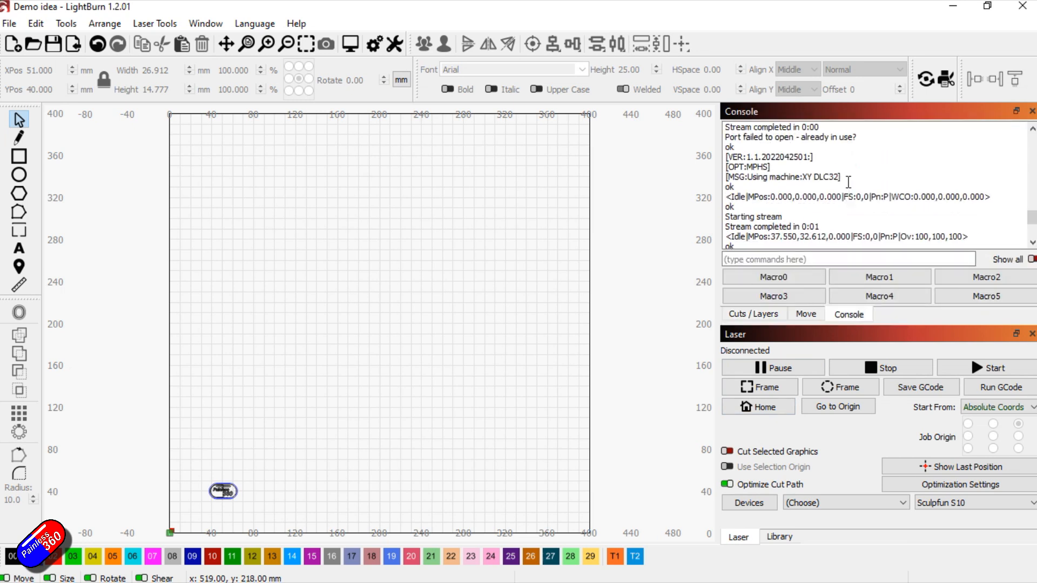
Look through the rest of the console log, the Move controls and the Cuts / Layers list
scroll(848, 182, "down", 3)
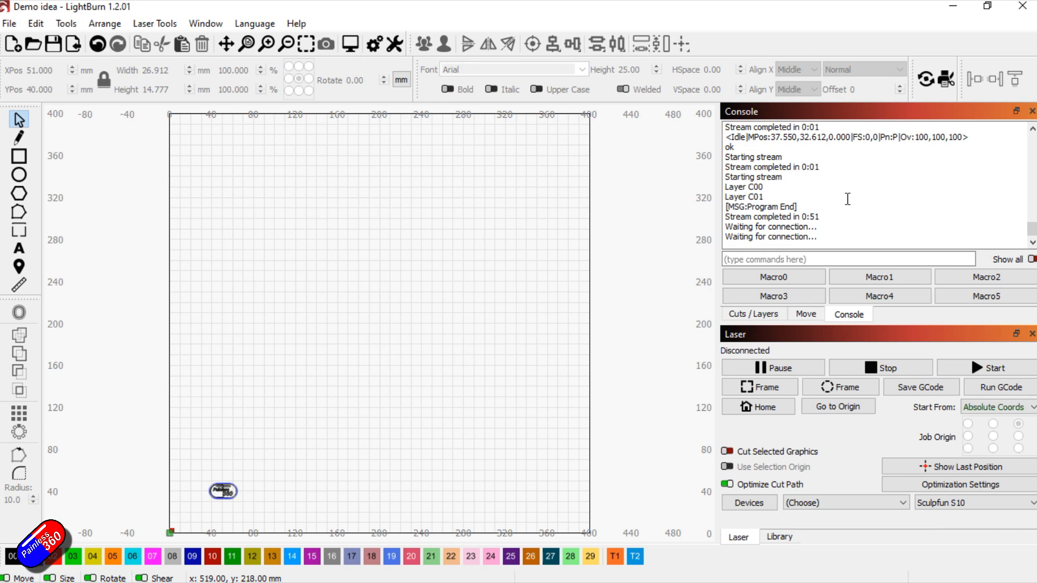
left_click(807, 316)
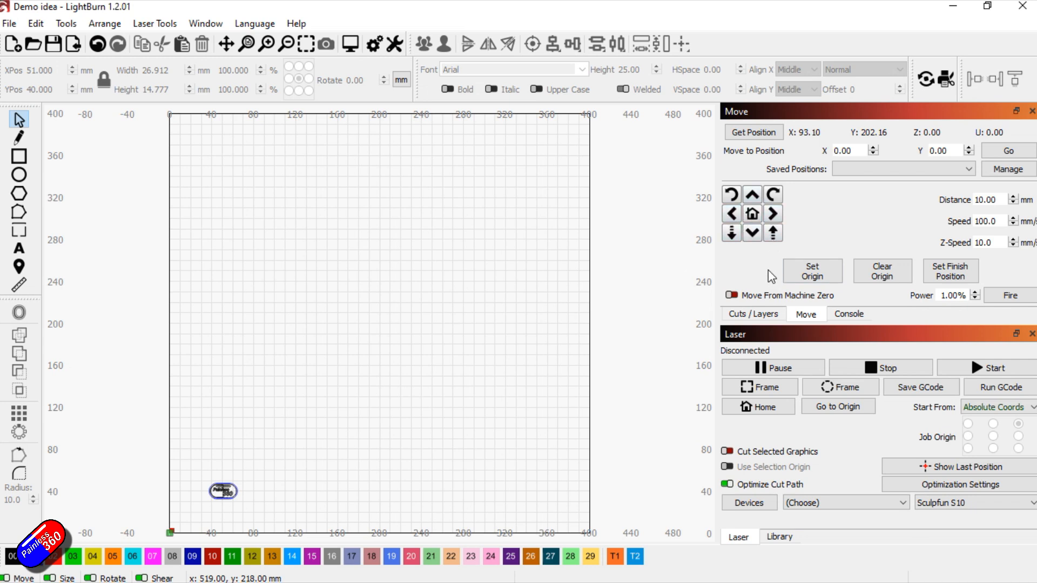
left_click(760, 314)
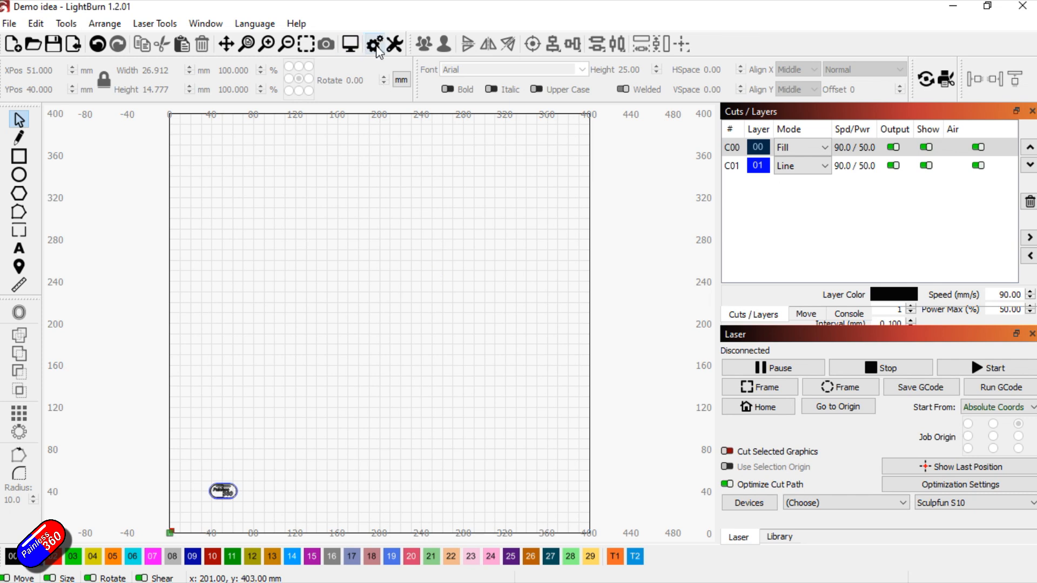
Review the display and unit settings, turning Beginner Mode on and back off before accepting them
left_click(375, 46)
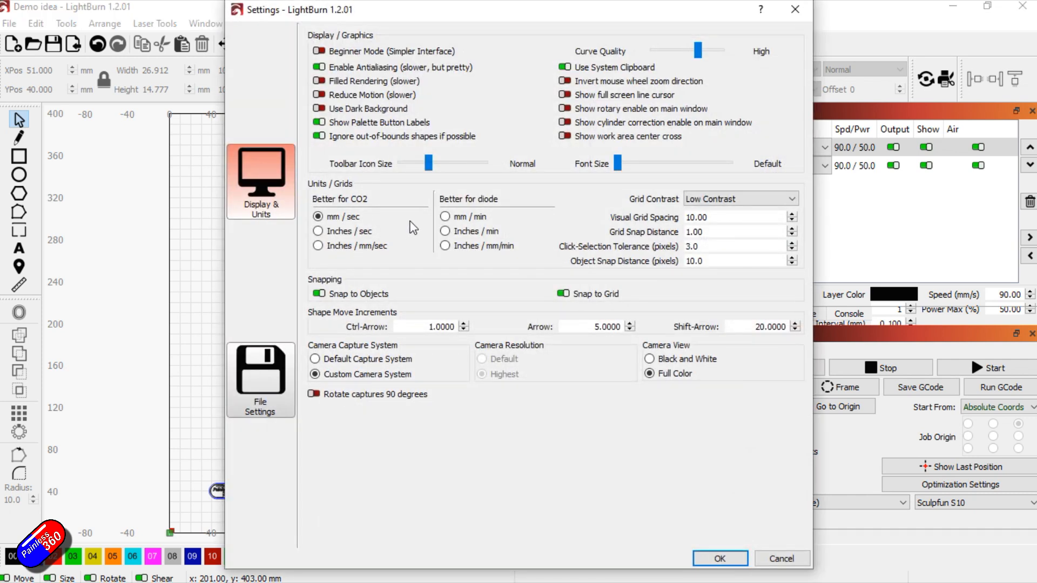
left_click(319, 50)
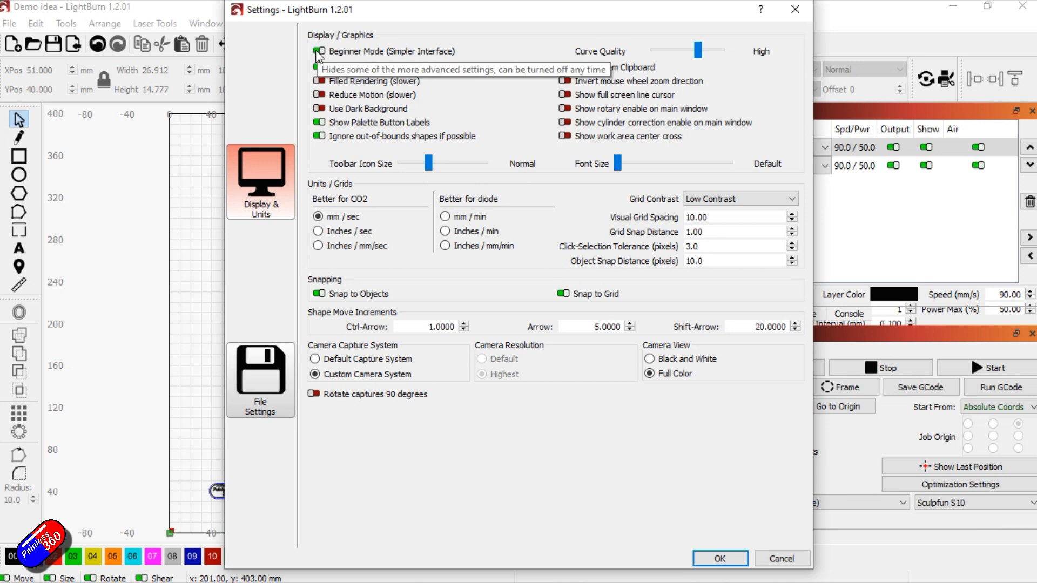
left_click(318, 51)
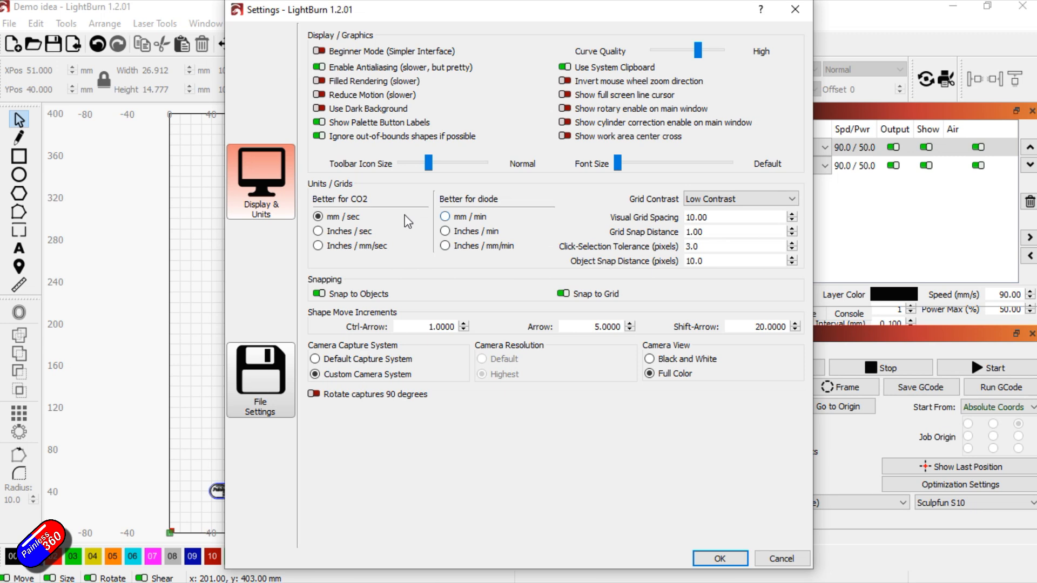
left_click(723, 559)
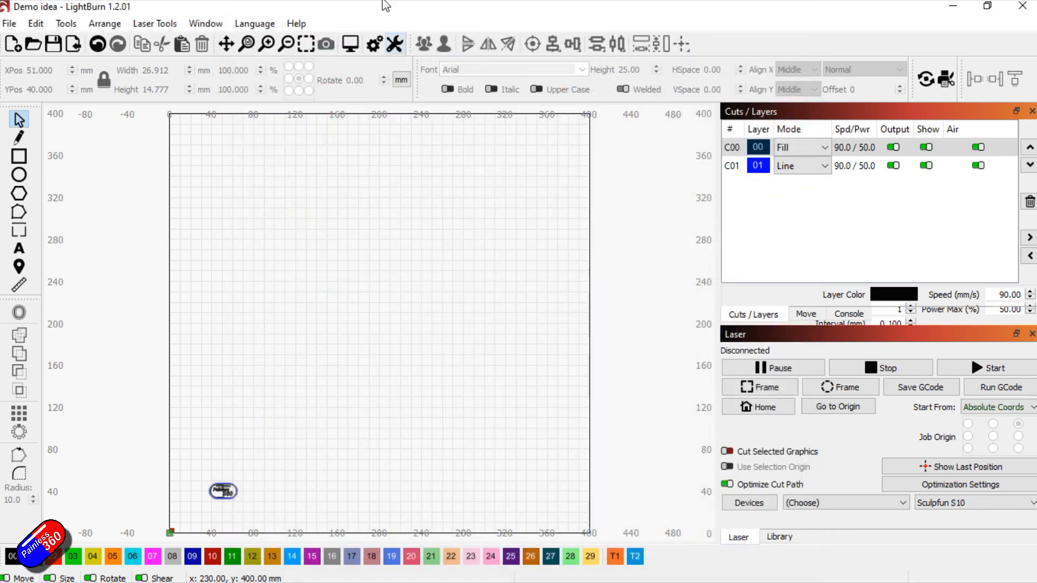
Review the Sculpfun S10 device settings, switching the laser fire button option off and on again, and accept them
left_click(395, 46)
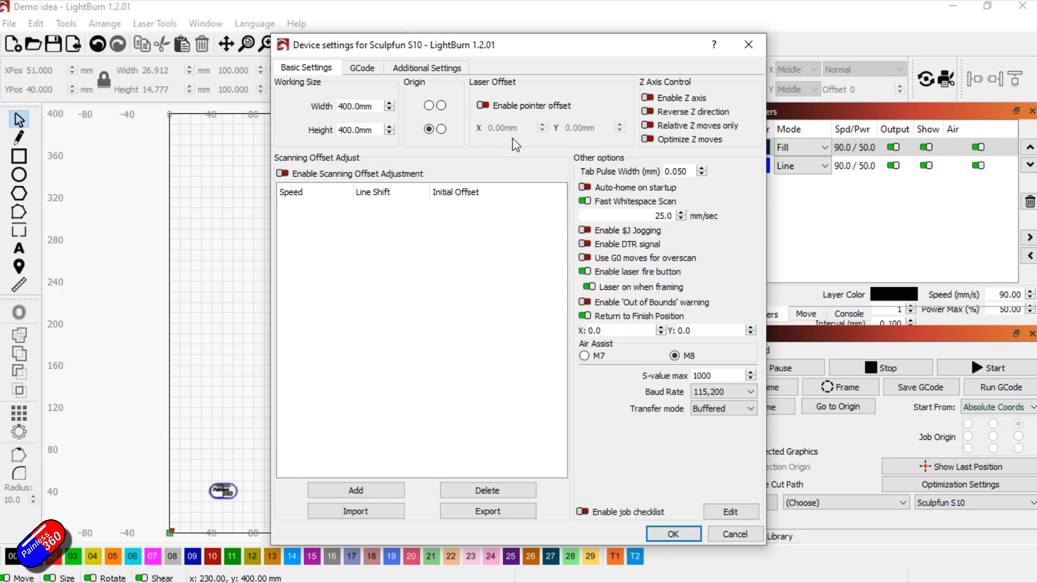
left_click_drag(353, 108, 324, 131)
left_click(584, 272)
left_click(585, 272)
key("Return")
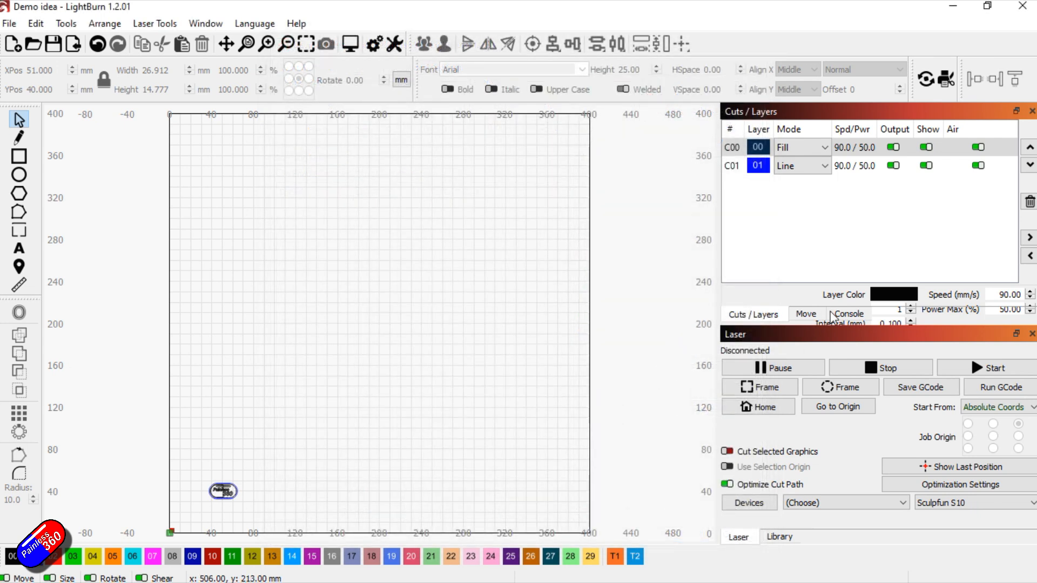
Show the Move controls and look through the list of windows that can be displayed
left_click(805, 314)
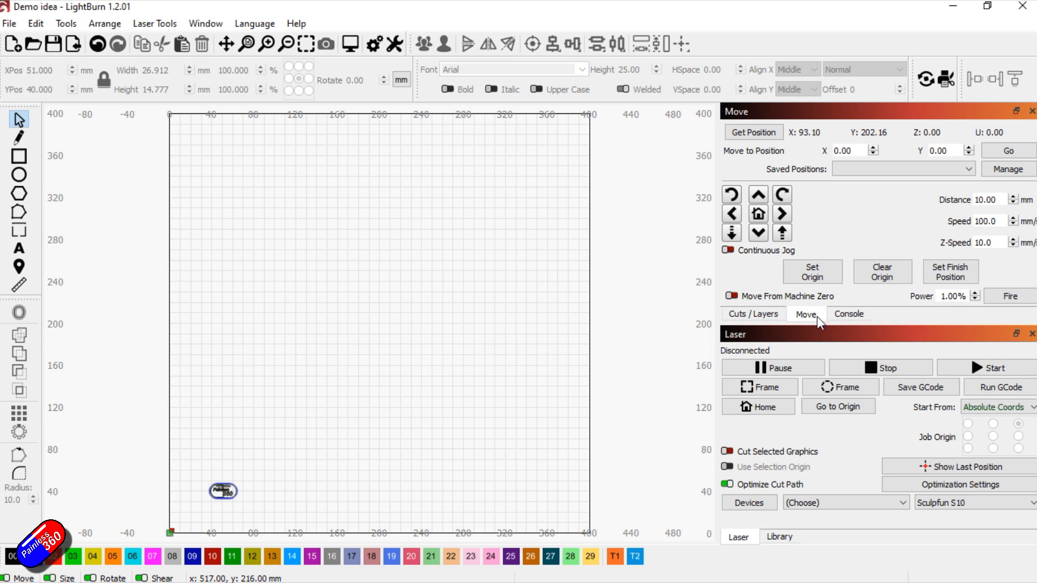
left_click(205, 23)
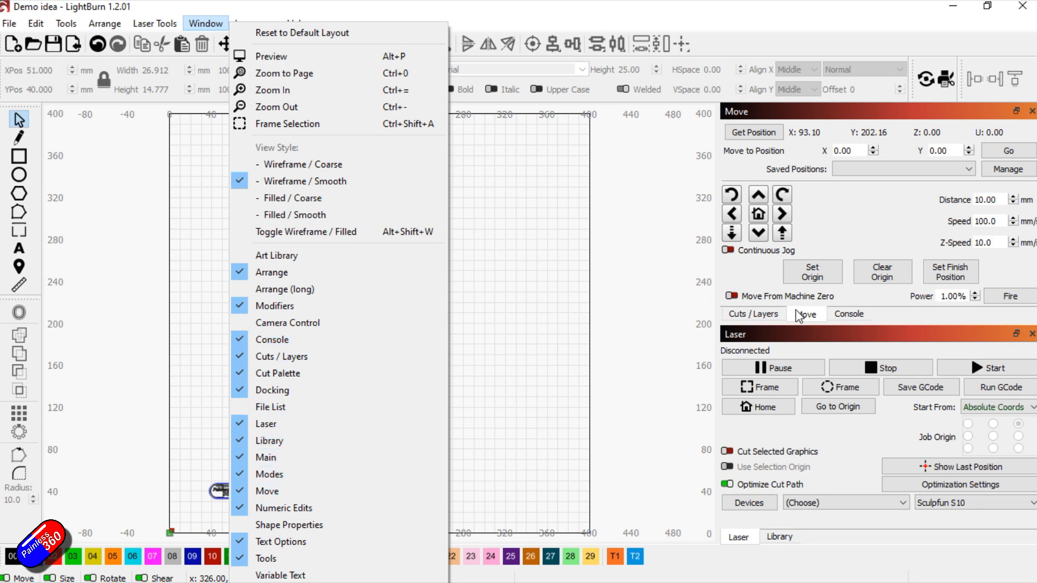
left_click(945, 300)
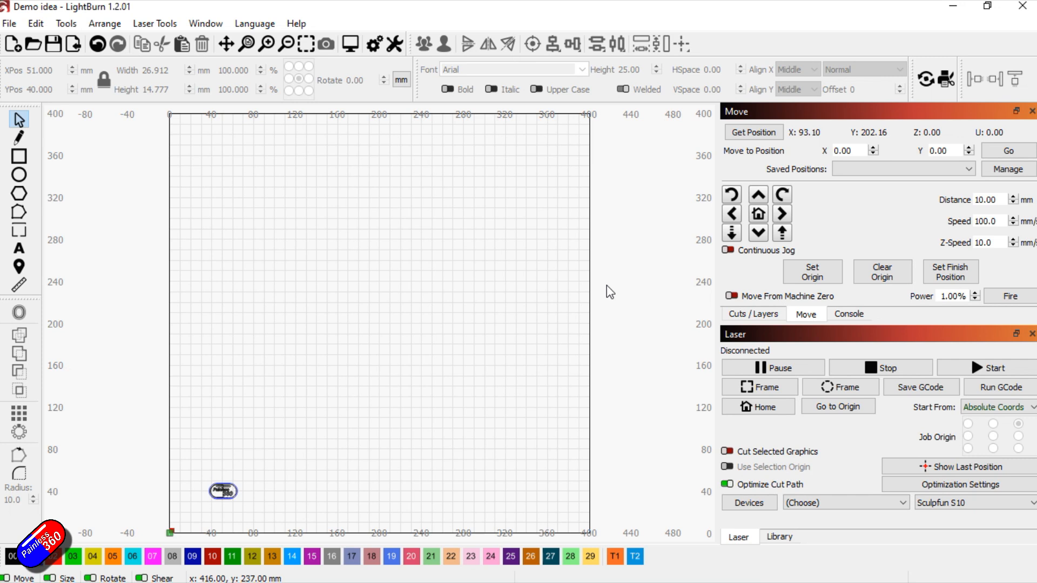
Start a new empty project without saving the changes to the current one
left_click(9, 23)
left_click(32, 83)
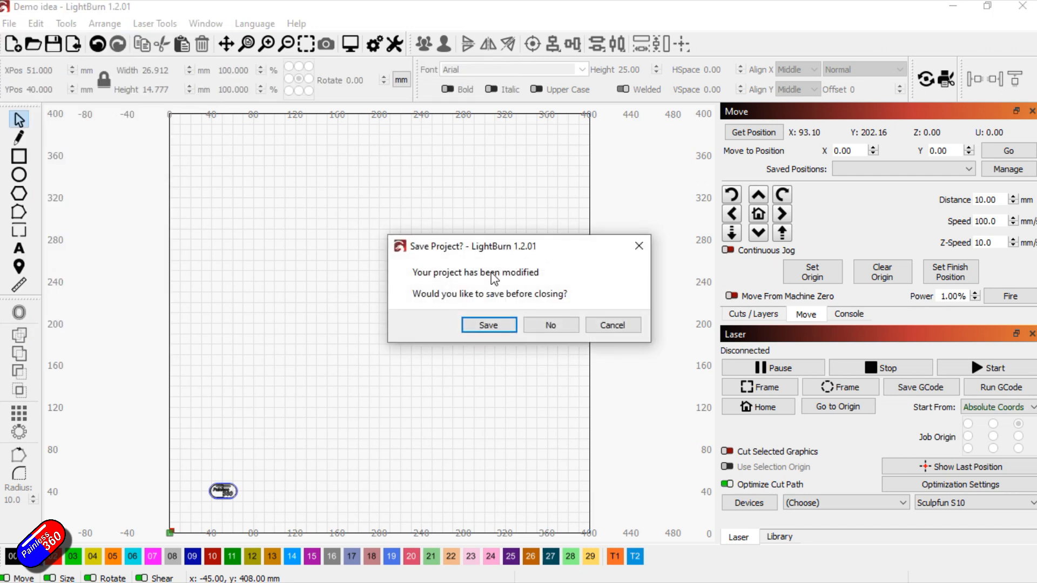
left_click(548, 326)
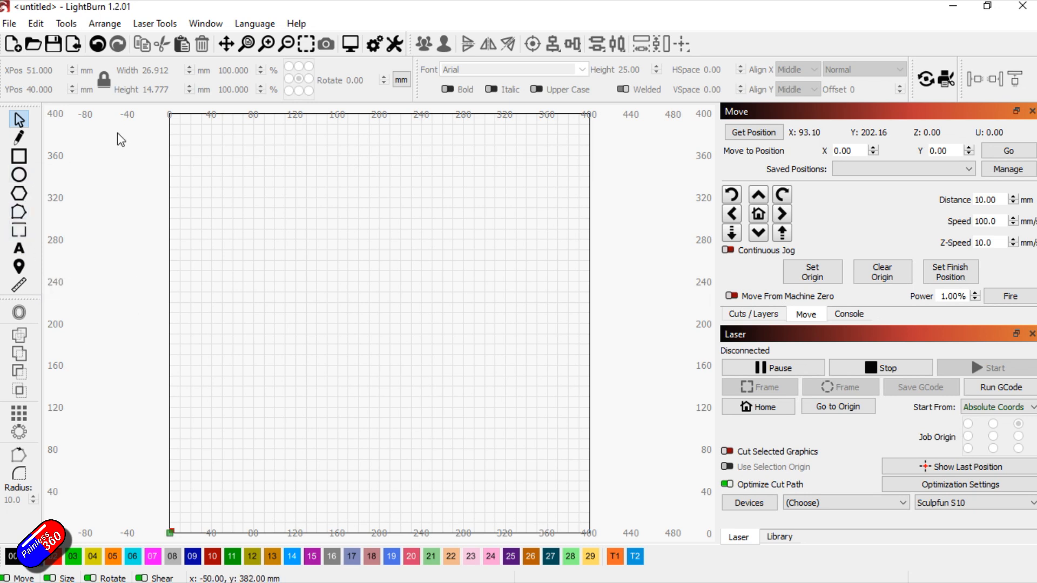
Add the text Painless360 in 25 mm Arial at about X 97, Y 194 mm on the work area
left_click(19, 248)
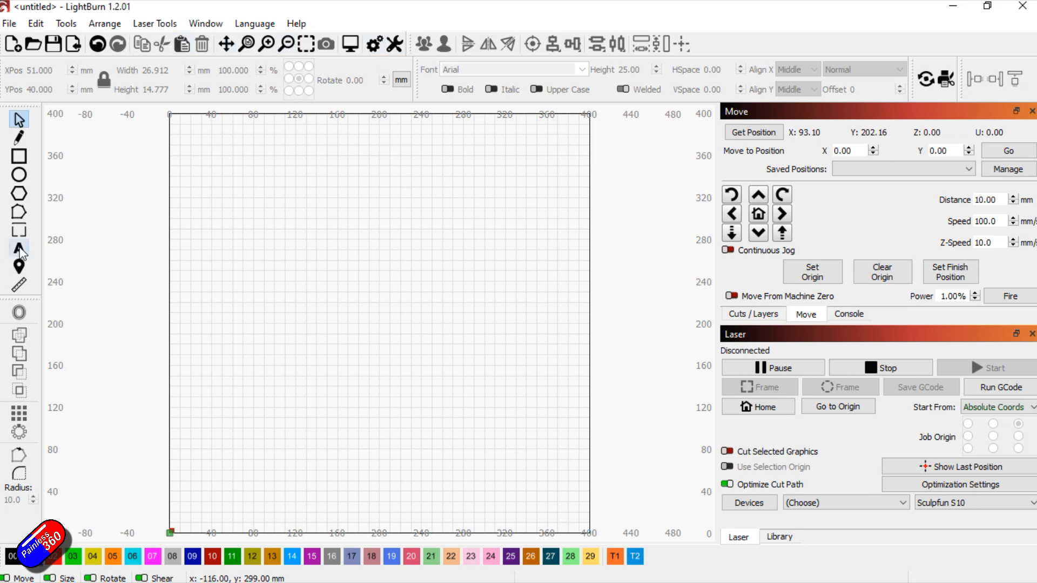
left_click(275, 331)
type("Painless360")
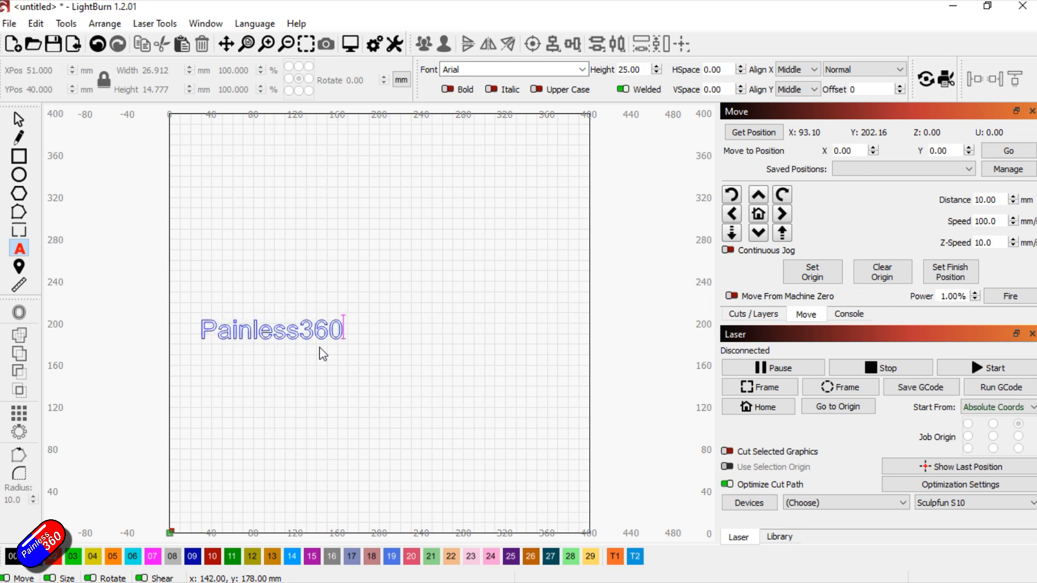
key("Escape")
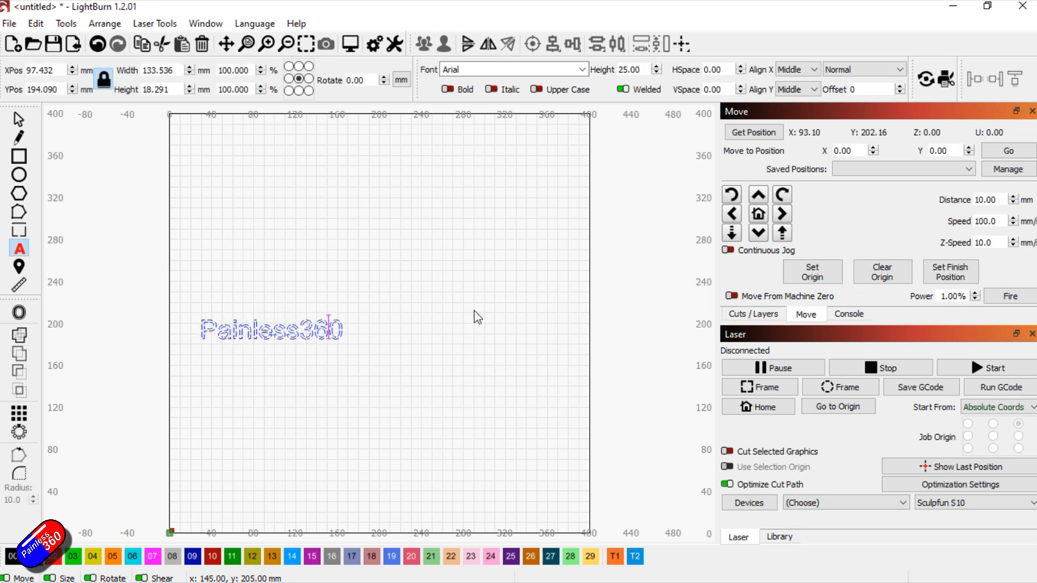
Show the layer list, then preview the text's cutting path at x 5 playback speed and close the preview
left_click(753, 314)
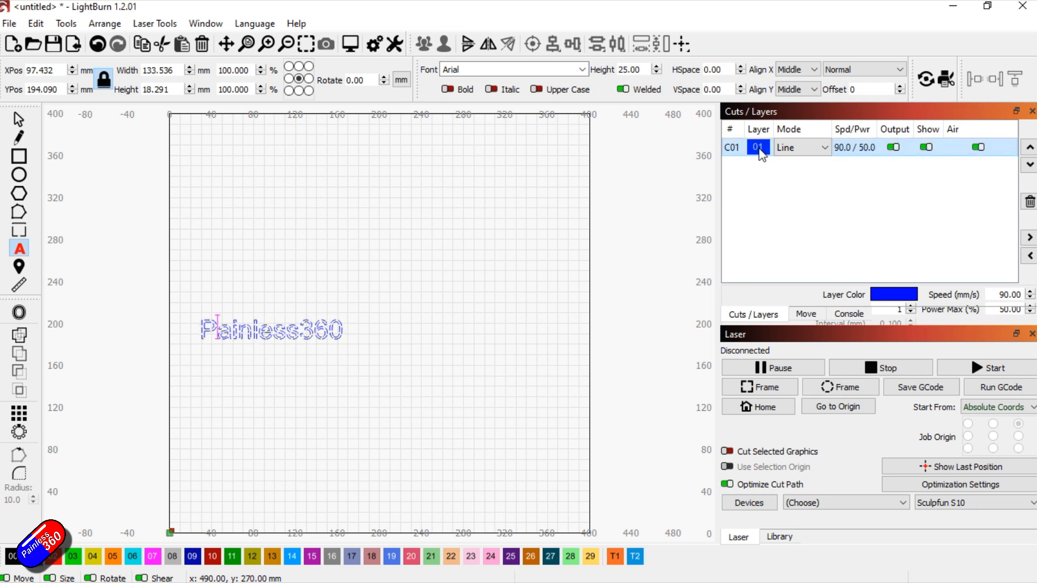
left_click(356, 49)
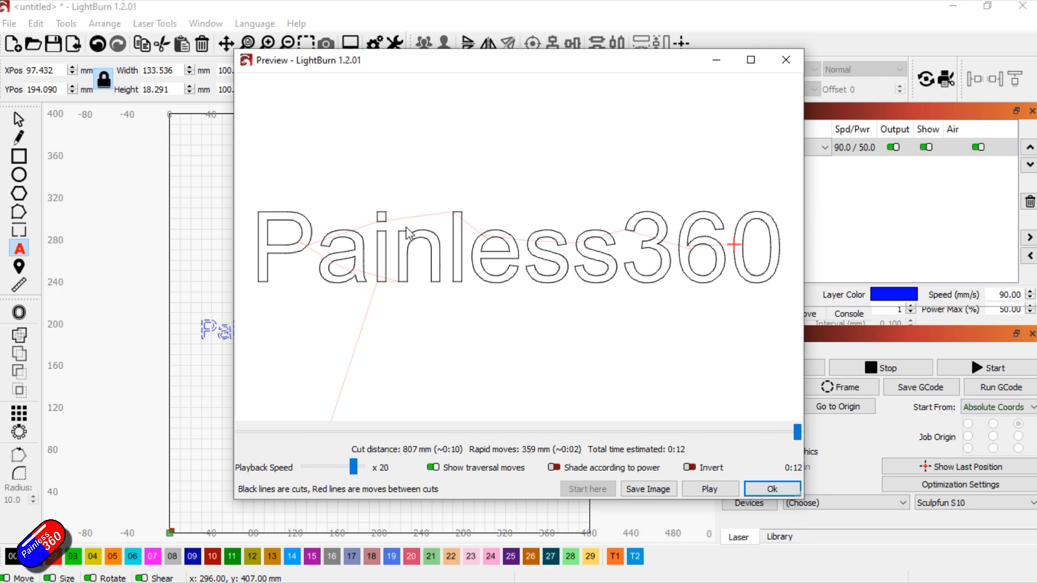
left_click_drag(359, 469, 347, 473)
left_click(708, 489)
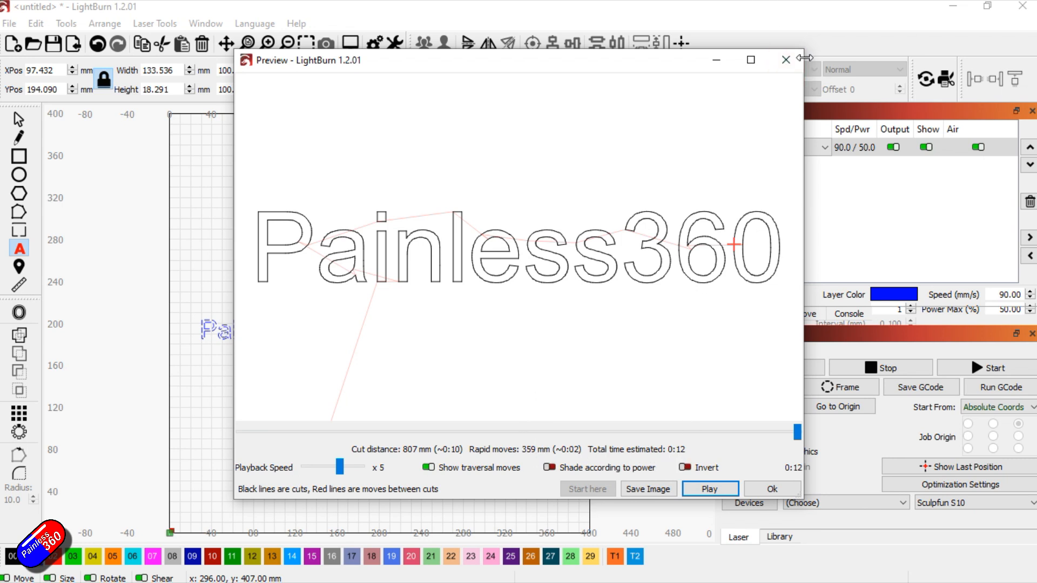
left_click(785, 60)
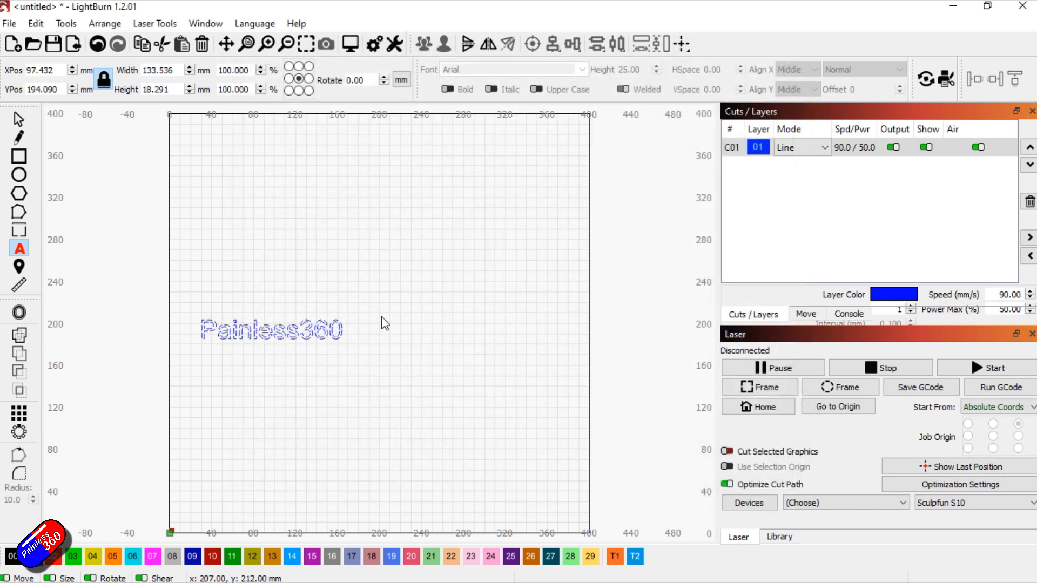
Move the Painless360 text to about X 205, Y 255 mm and enlarge it to about 171 mm wide
left_click(468, 333)
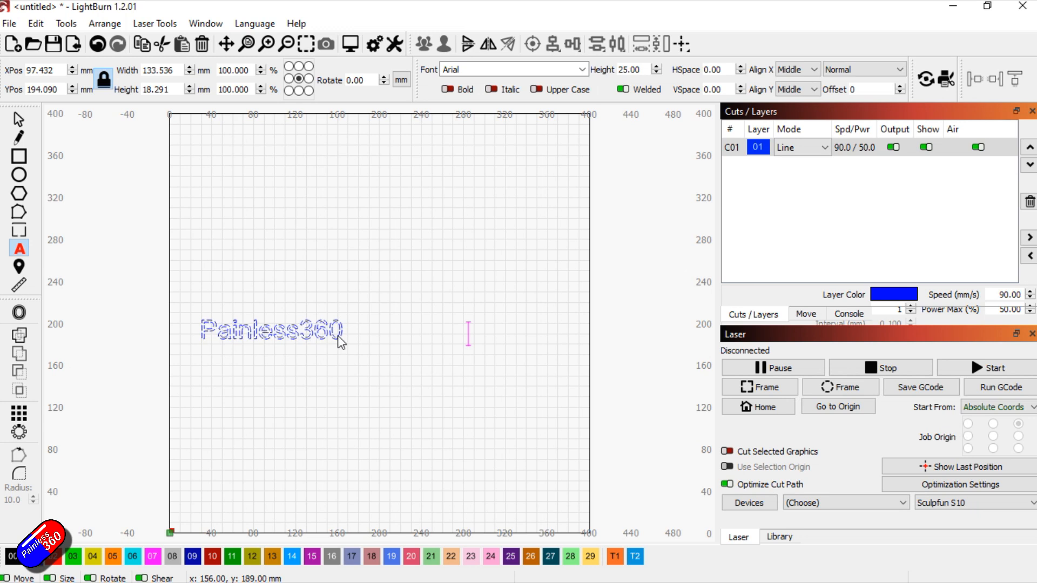
left_click(452, 256)
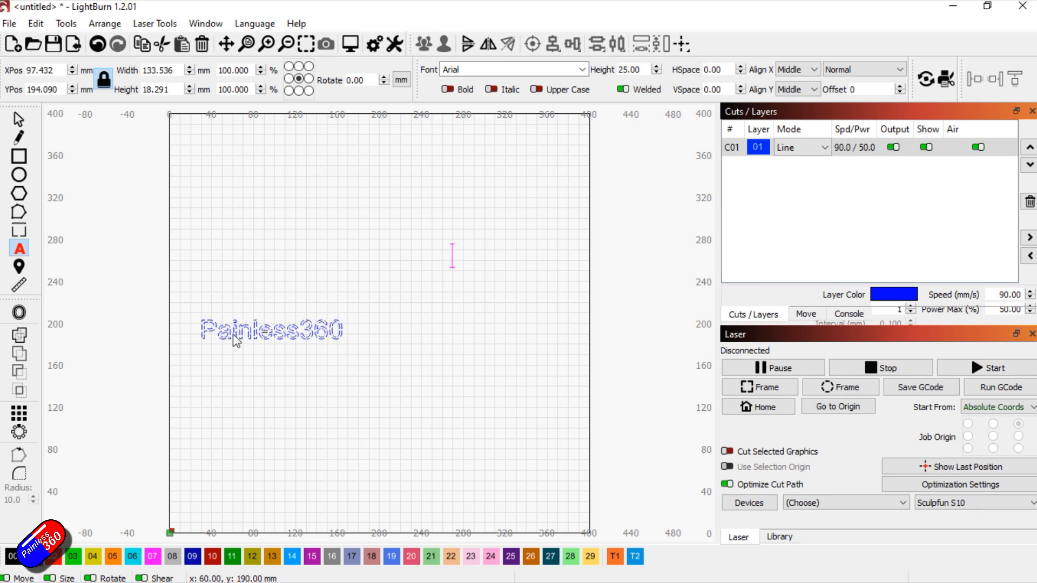
left_click(250, 406)
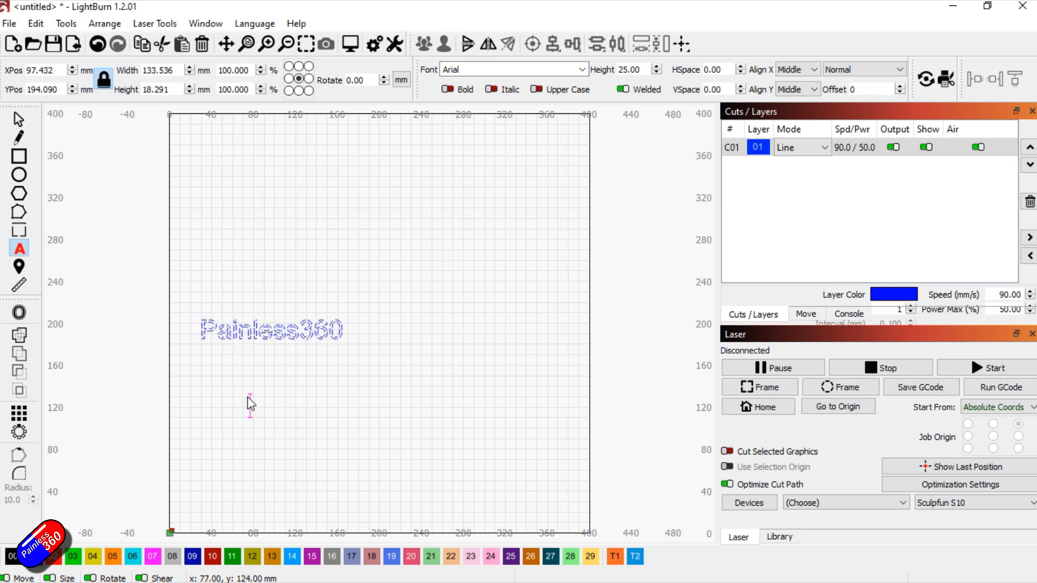
left_click(19, 119)
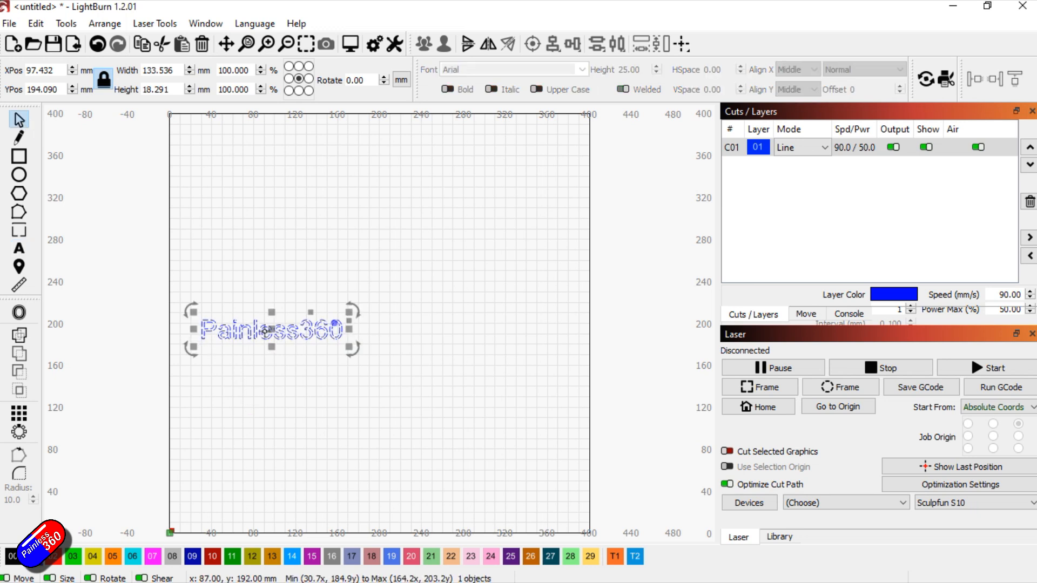
left_click_drag(262, 331, 355, 264)
mouse_move(443, 278)
left_mouse_down()
mouse_move(491, 324)
mouse_move(440, 282)
mouse_move(456, 289)
left_mouse_up()
Set the text's width to 100 mm and rotate it counterclockwise to a diagonal
double_click(175, 70)
type("100")
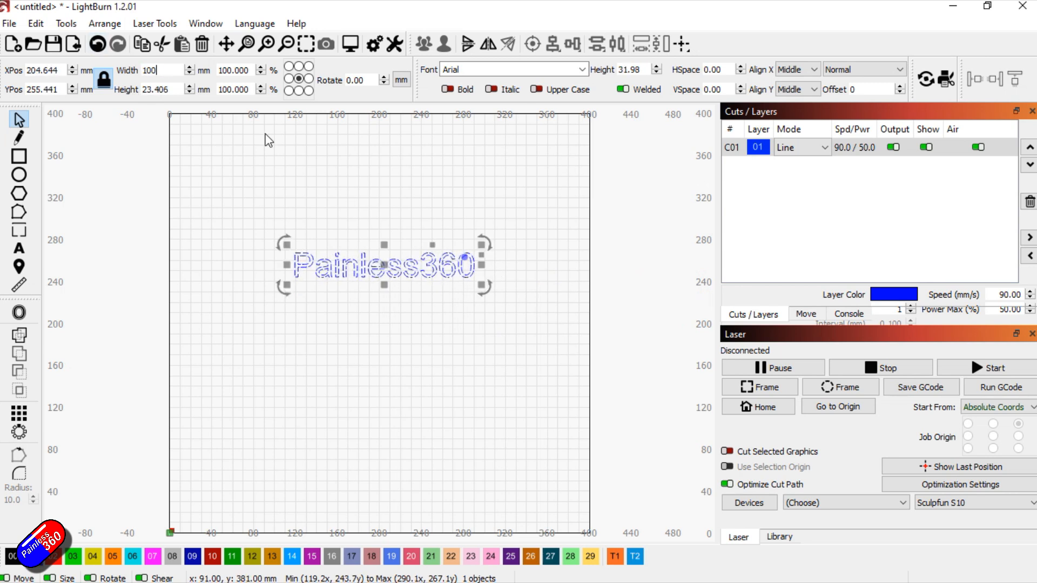
key("Return")
left_click_drag(452, 287, 470, 223)
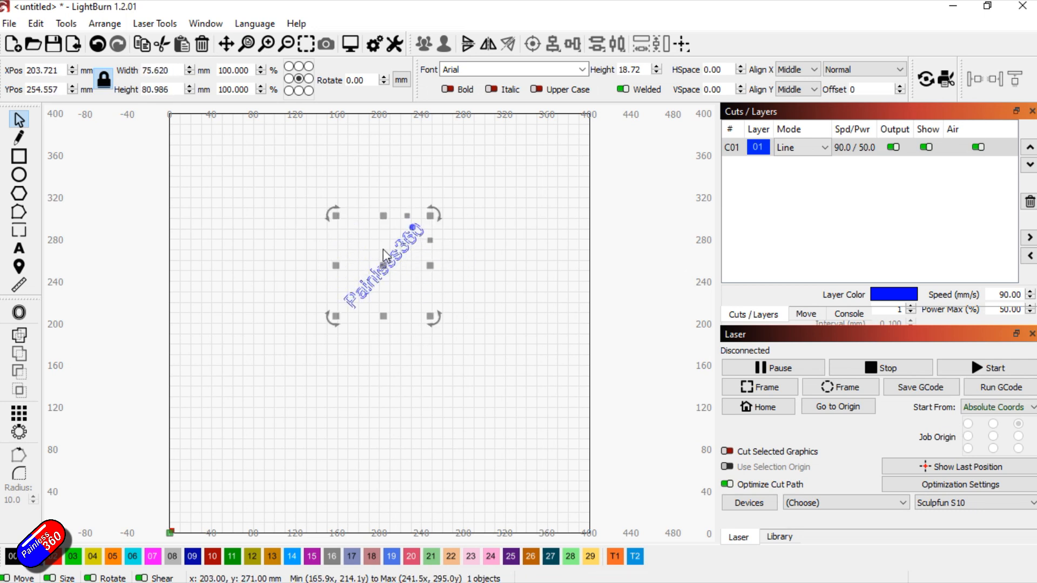
Delete layer C01 together with the Painless360 text on it
left_click(1029, 203)
left_click(559, 319)
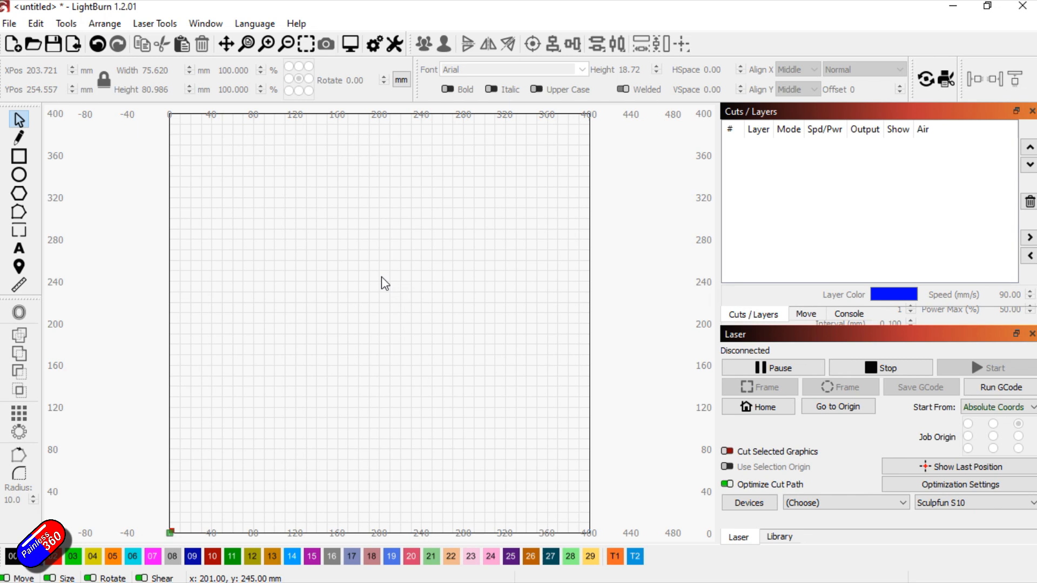
Import the Painless360 logo image and set its width to 25 mm with the proportions locked
left_click(12, 25)
left_click(37, 98)
double_click(284, 142)
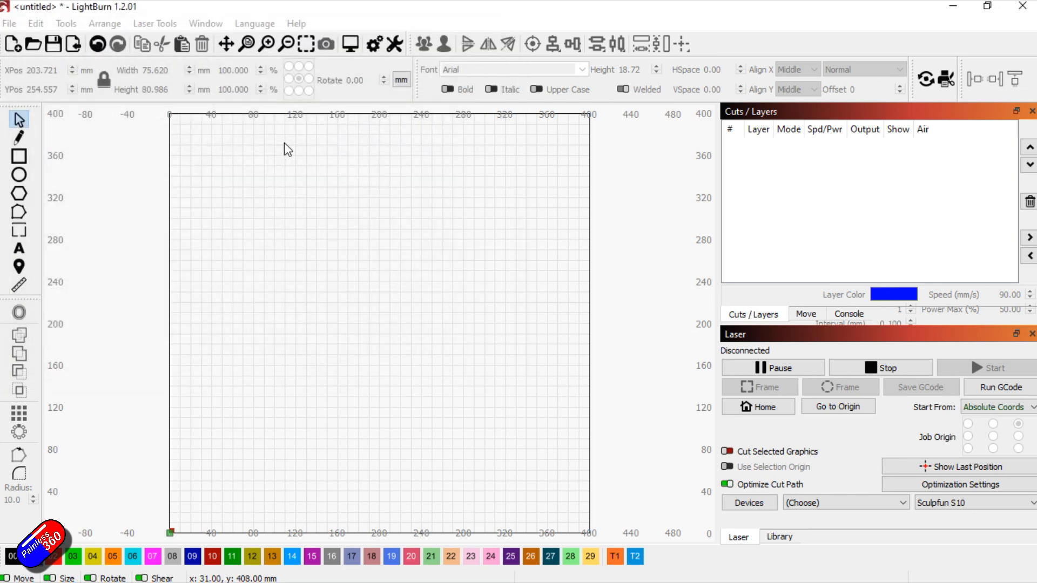
left_click_drag(170, 70, 100, 75)
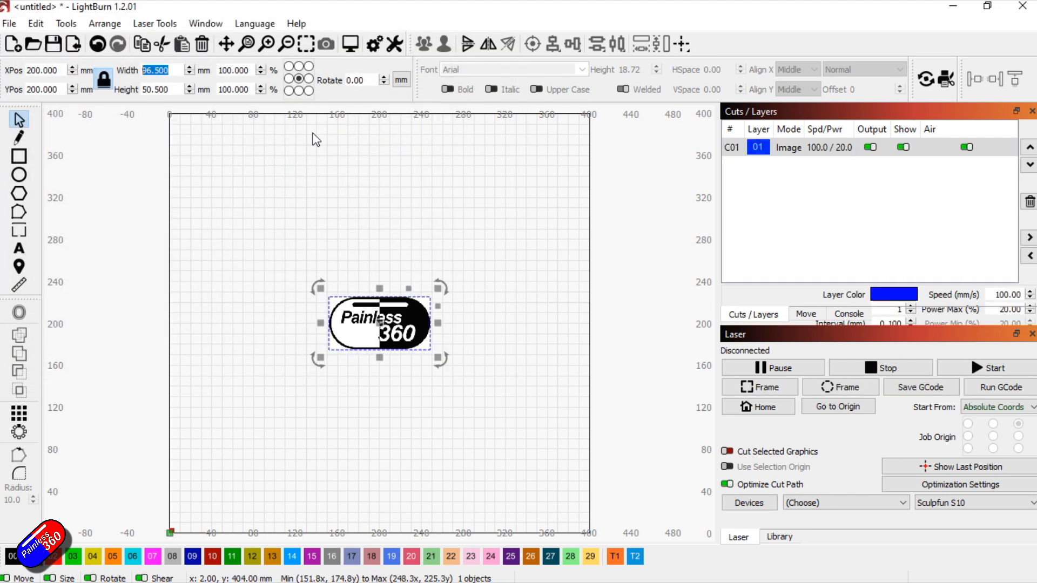
type("25")
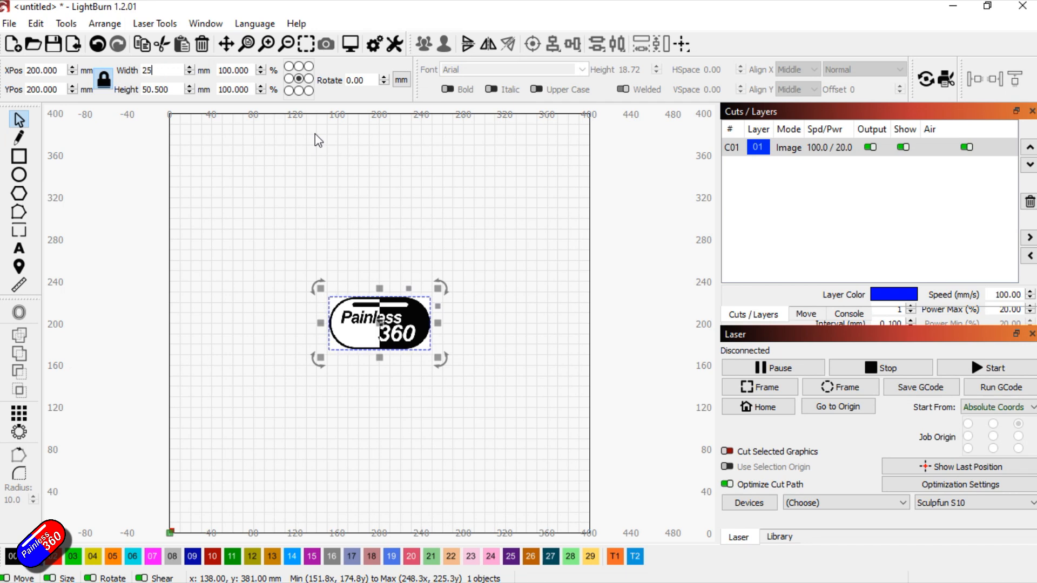
key("Return")
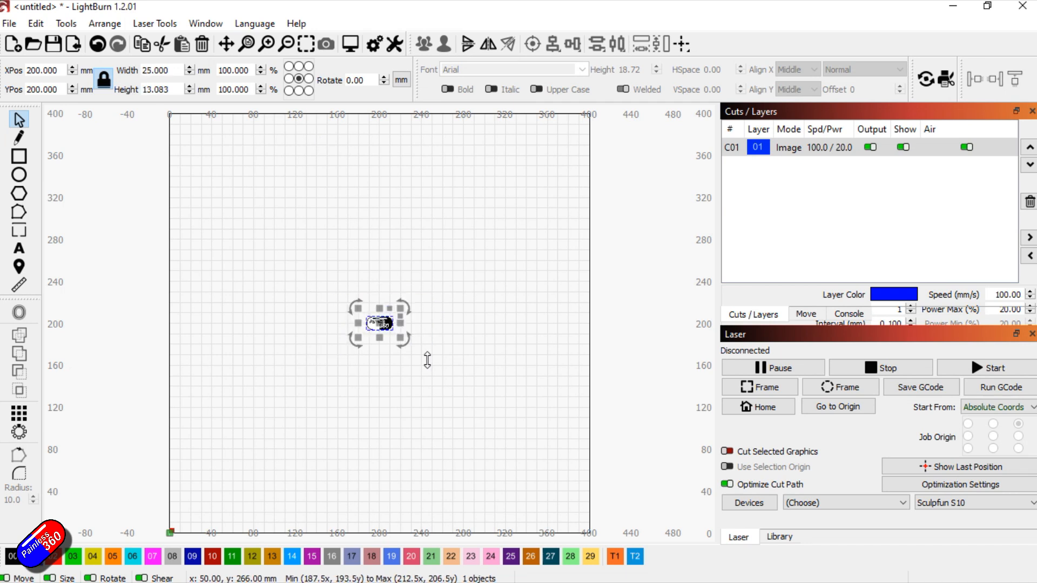
Trace the Painless360 logo image with cutoff 0 and threshold 128, without deleting the source image
scroll(377, 326, "up", 10)
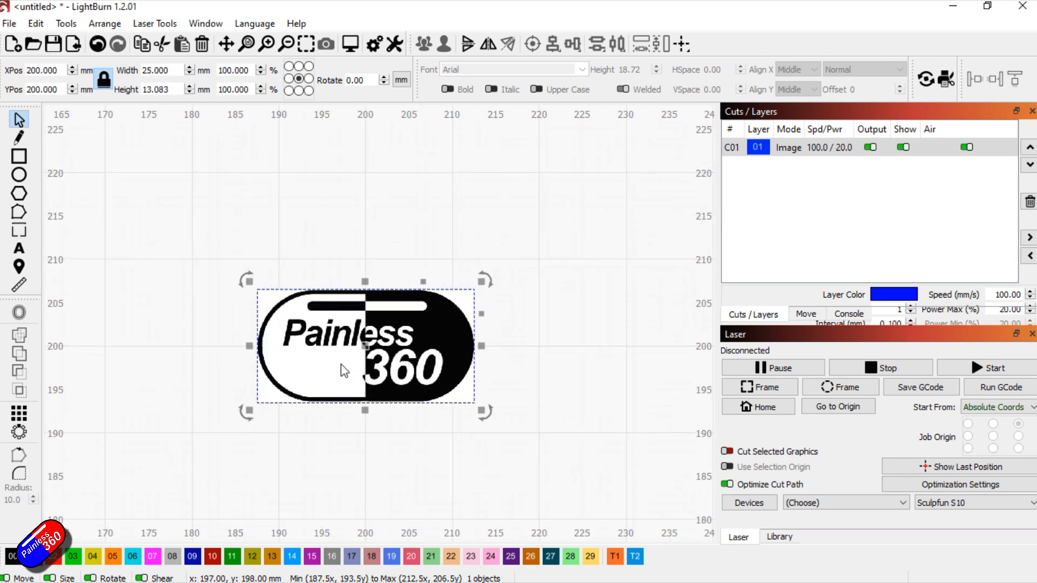
scroll(341, 364, "up", 2)
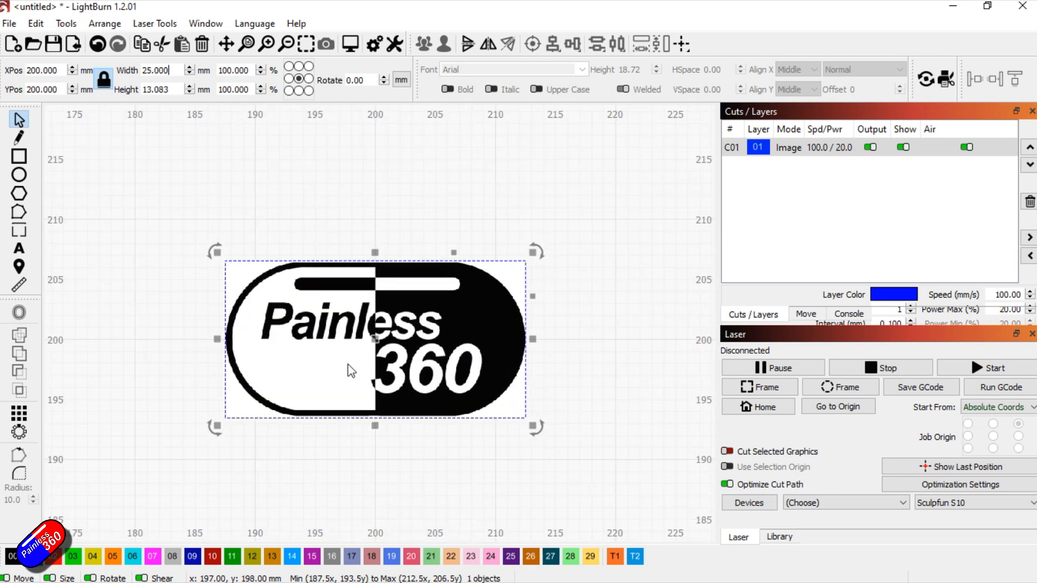
right_click(484, 303)
left_click(548, 236)
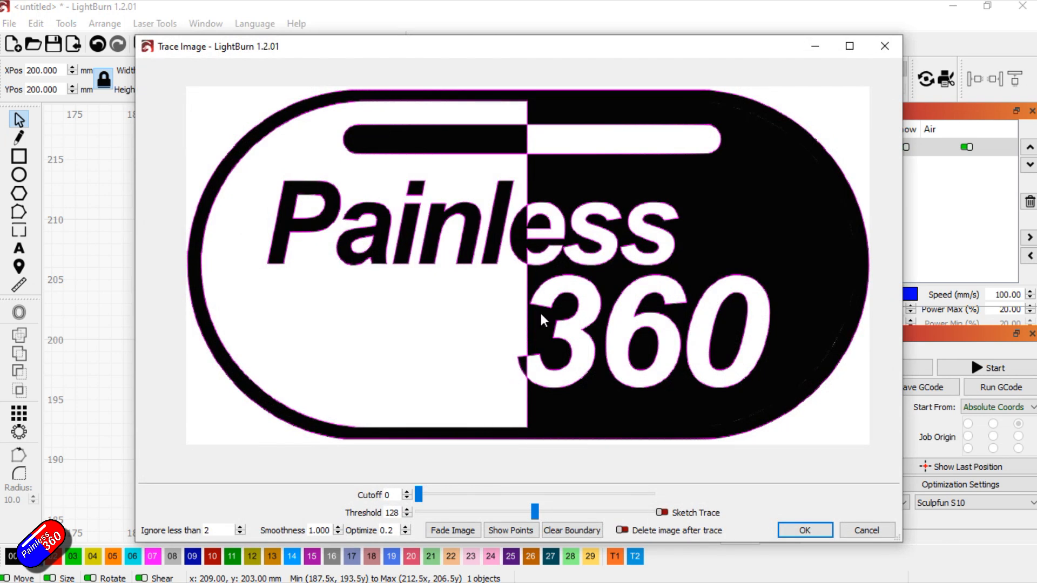
scroll(533, 303, "up", 3)
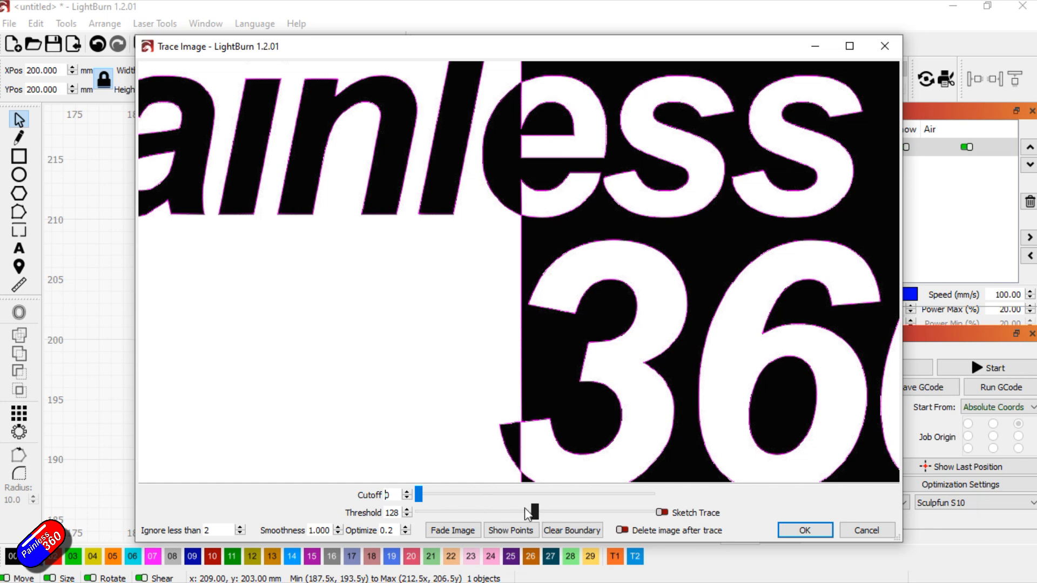
scroll(565, 355, "down", 3)
scroll(566, 359, "up", 1)
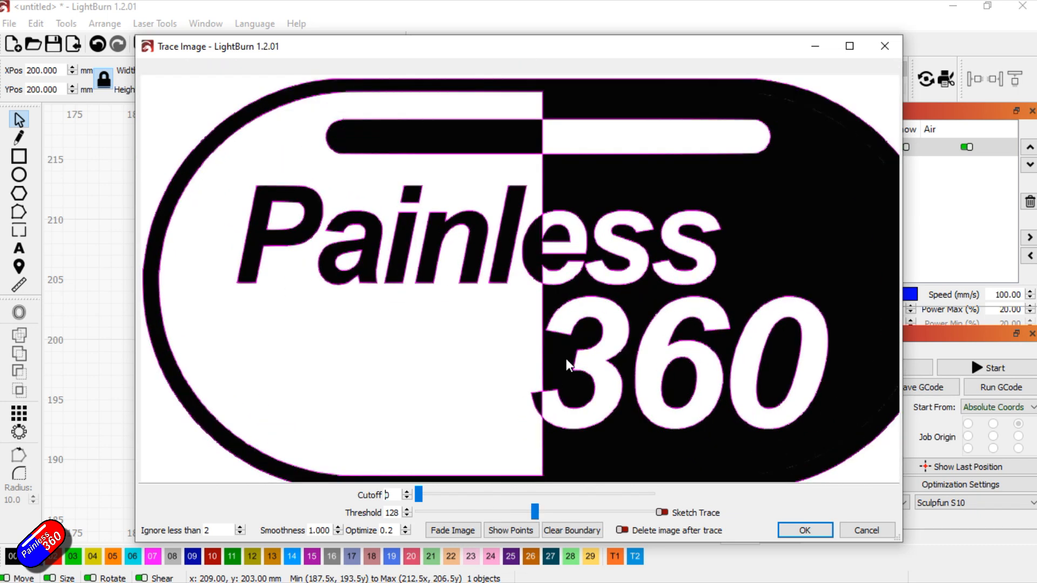
scroll(428, 289, "down", 2)
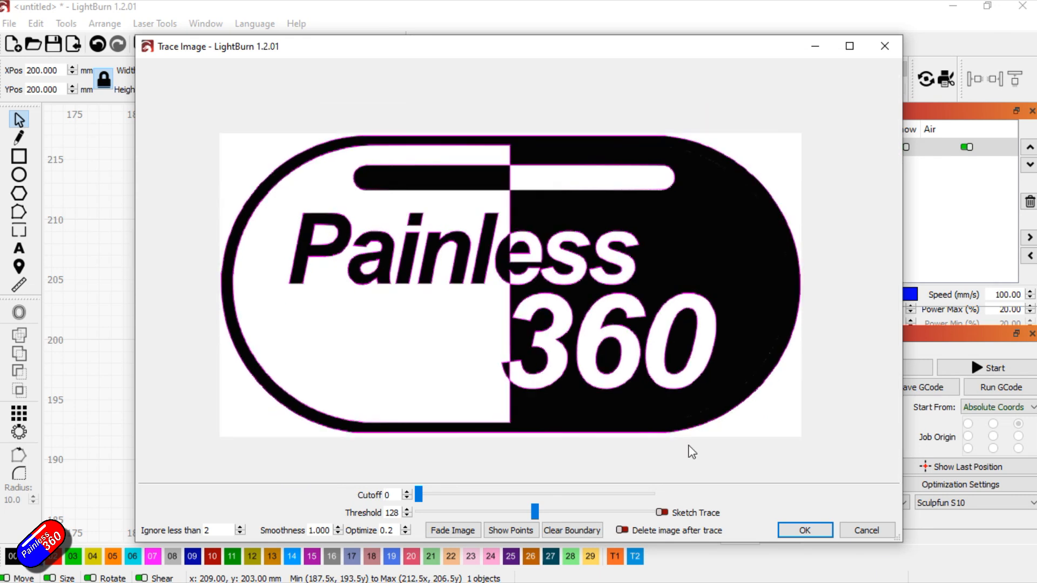
left_click(795, 531)
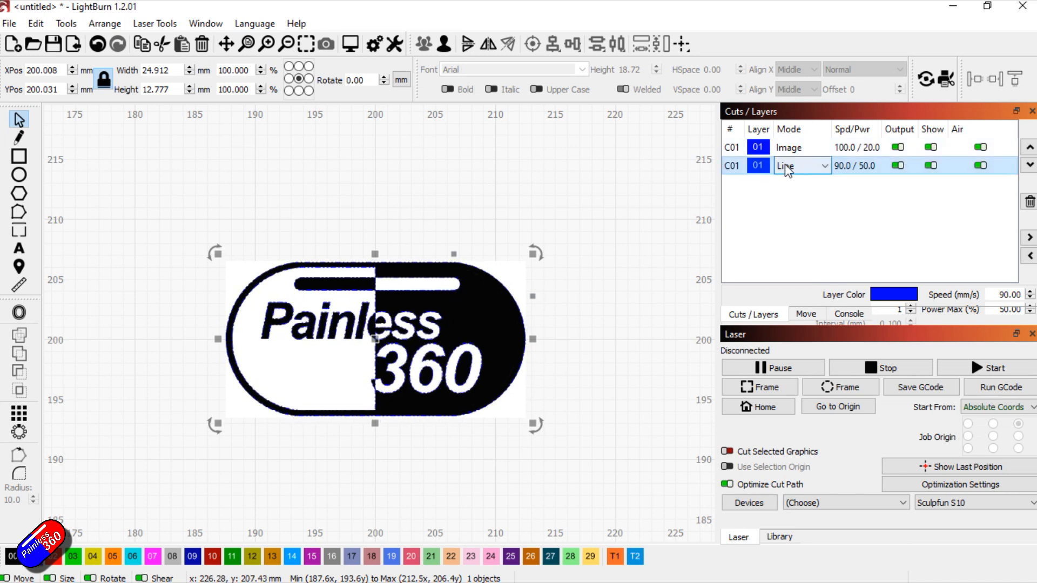
Delete the Image-mode layer C01 with the source picture so only the traced outlines are left, and deselect them
left_click(751, 147)
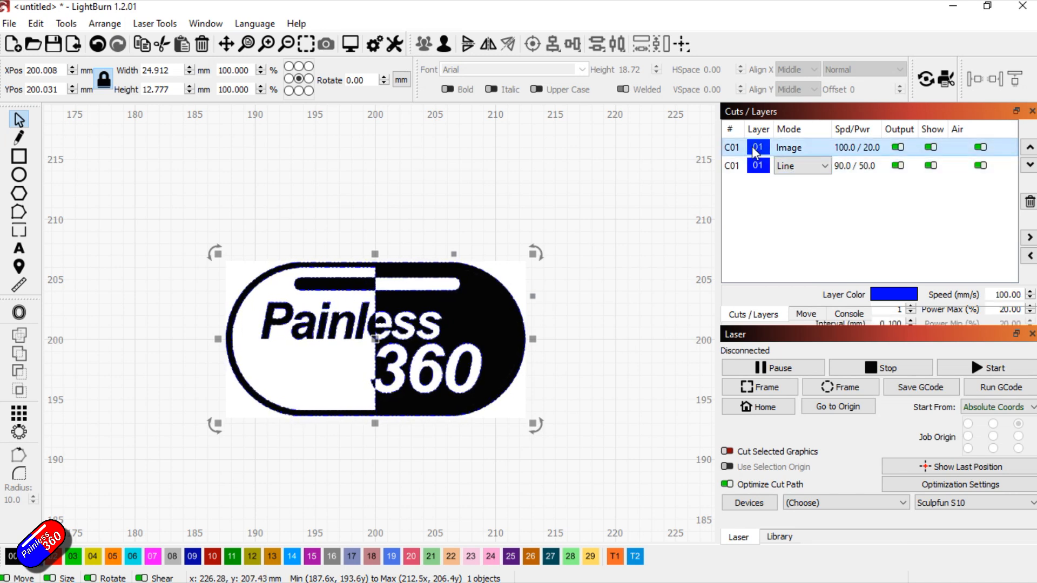
left_click(1030, 202)
left_click(546, 319)
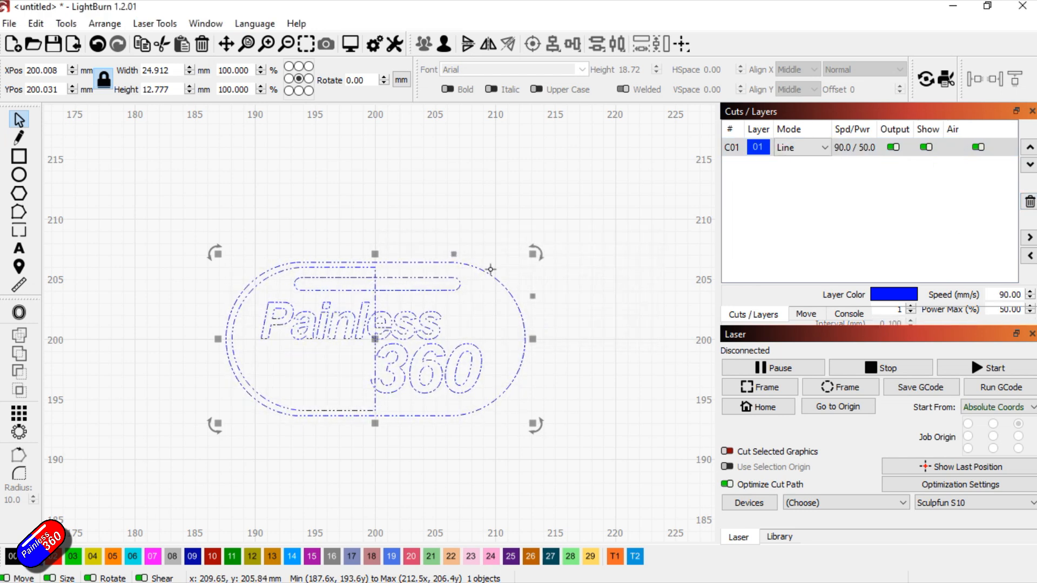
left_click(772, 154)
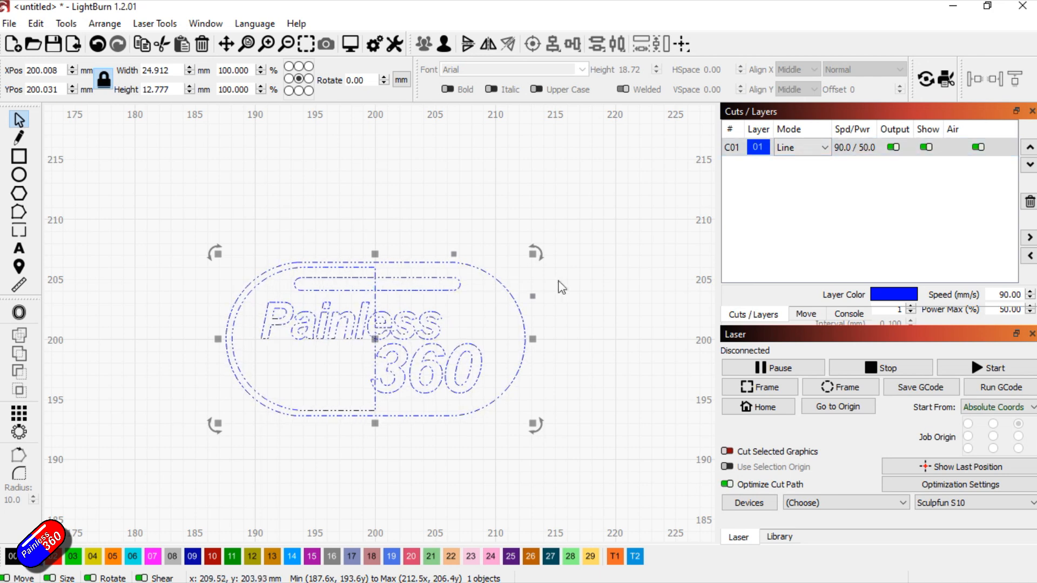
left_click(562, 303)
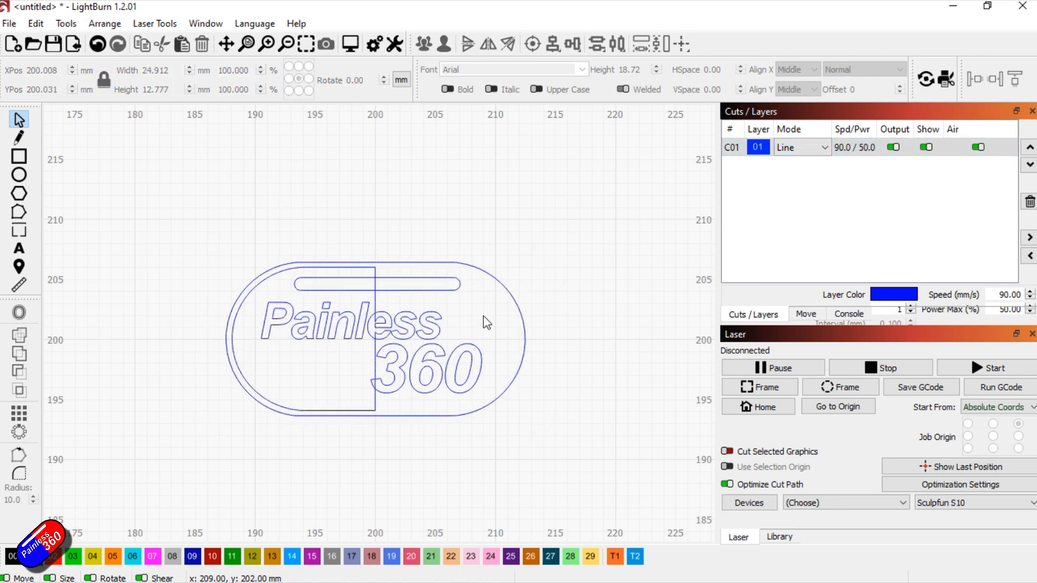
Preview the traced logo as a Line cut, slow the playback to x 2, play it and close the preview
left_click(822, 149)
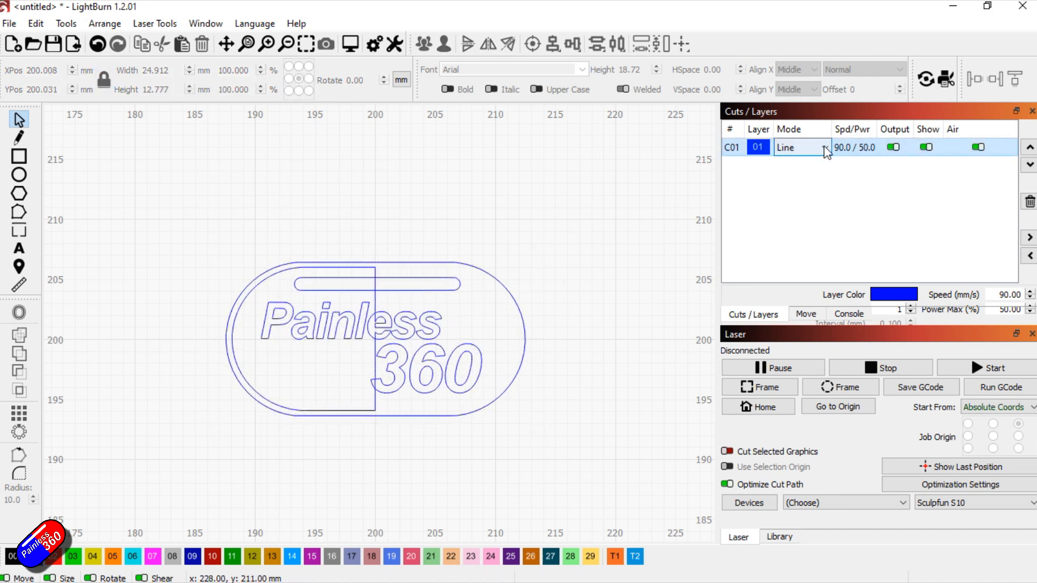
left_click(350, 43)
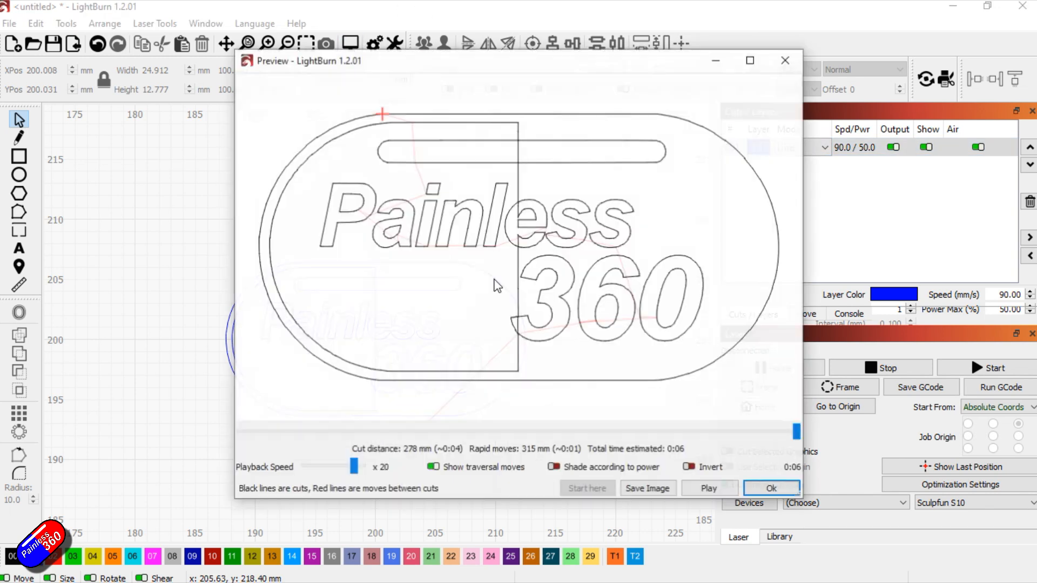
left_click(724, 491)
left_click_drag(348, 468, 326, 469)
left_click(709, 491)
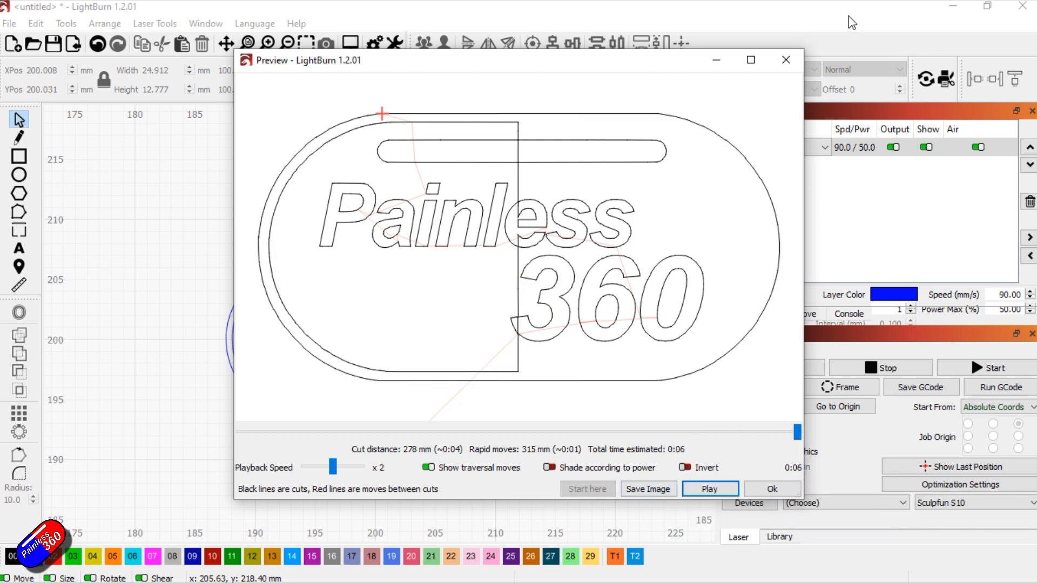
left_click(786, 59)
Change layer C01's mode to Fill and play the engraving preview of the logo
left_click(815, 147)
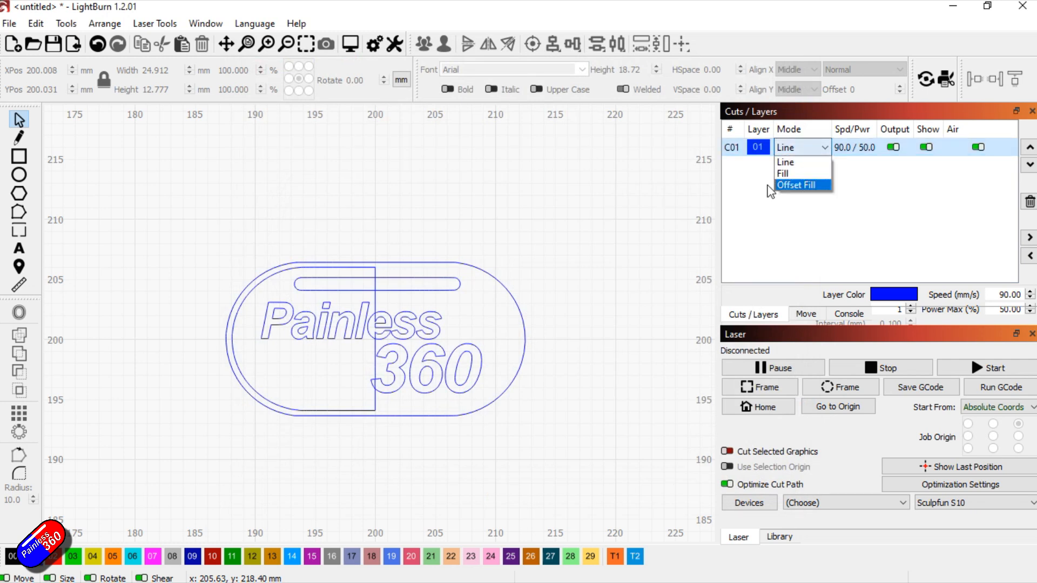
left_click(810, 174)
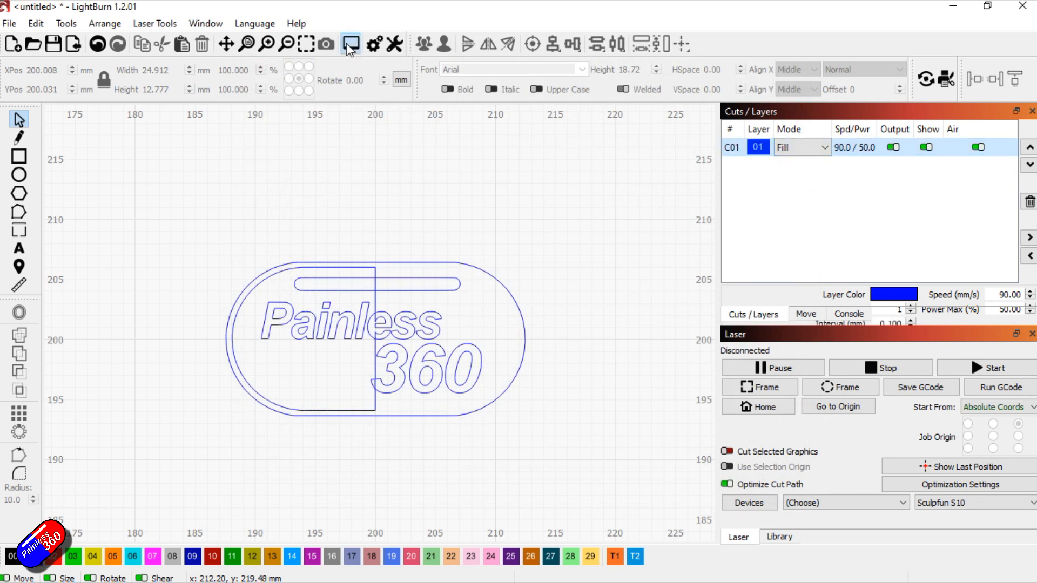
left_click(351, 43)
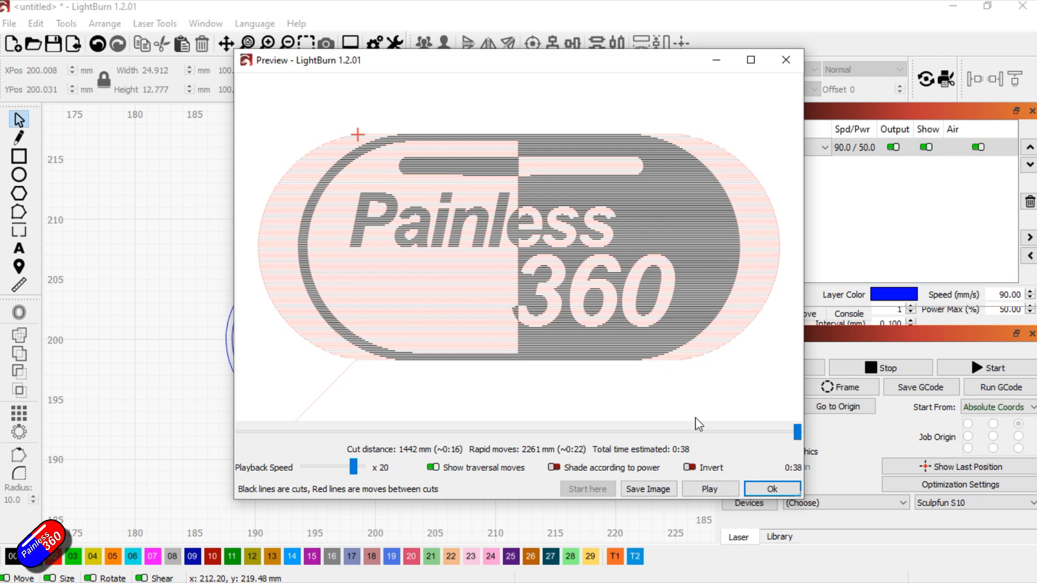
left_click(717, 488)
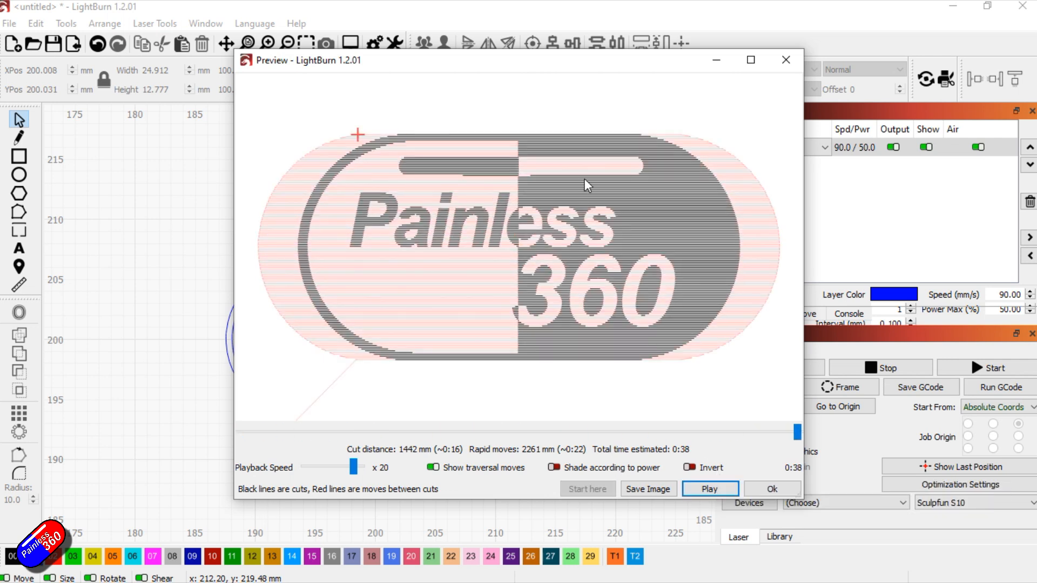
left_click(784, 60)
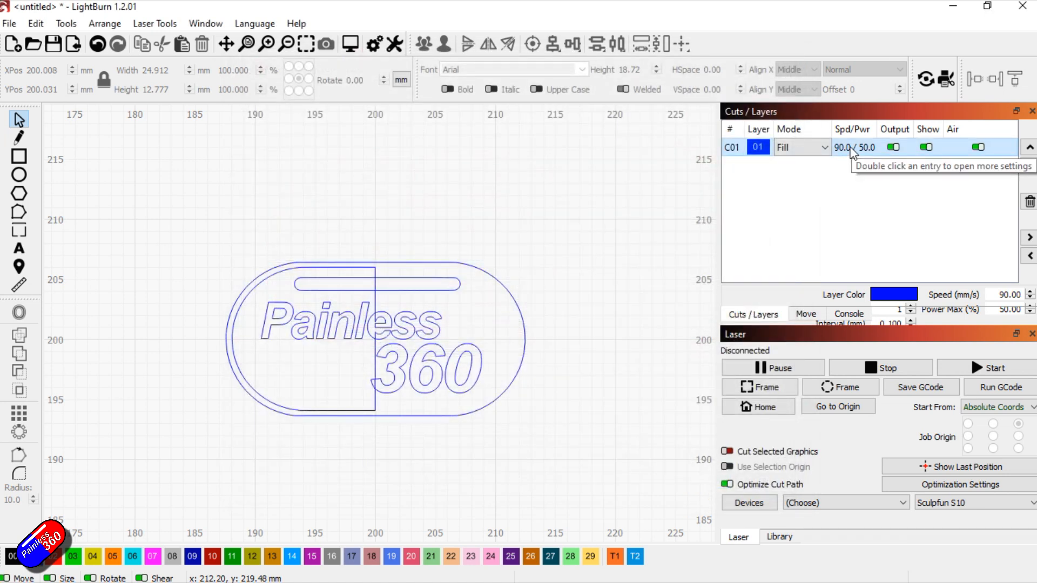
Offset the traced logo outward by 1 mm with round corners, keeping the original shapes
left_click(508, 291)
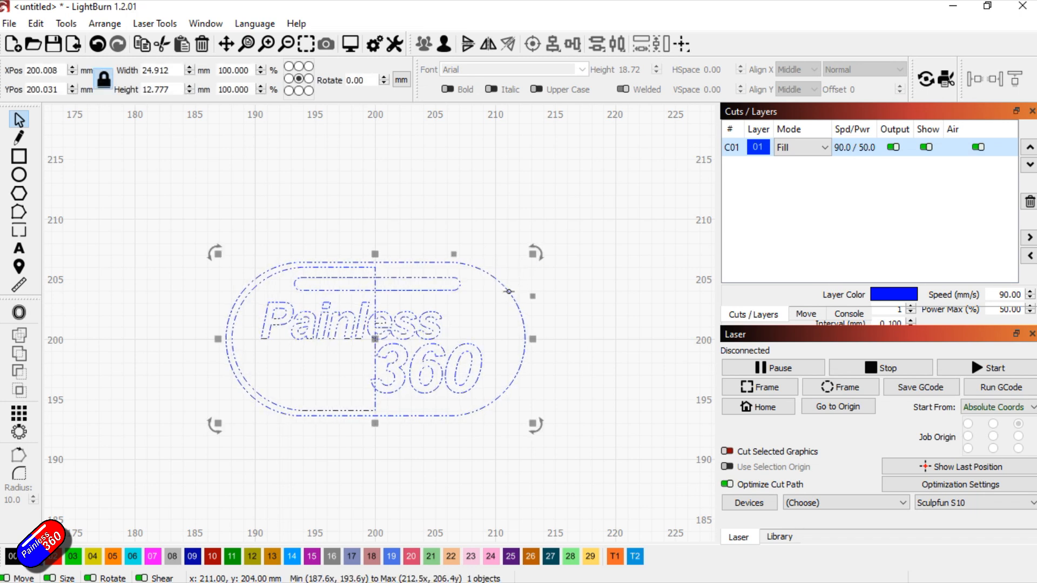
left_click(18, 314)
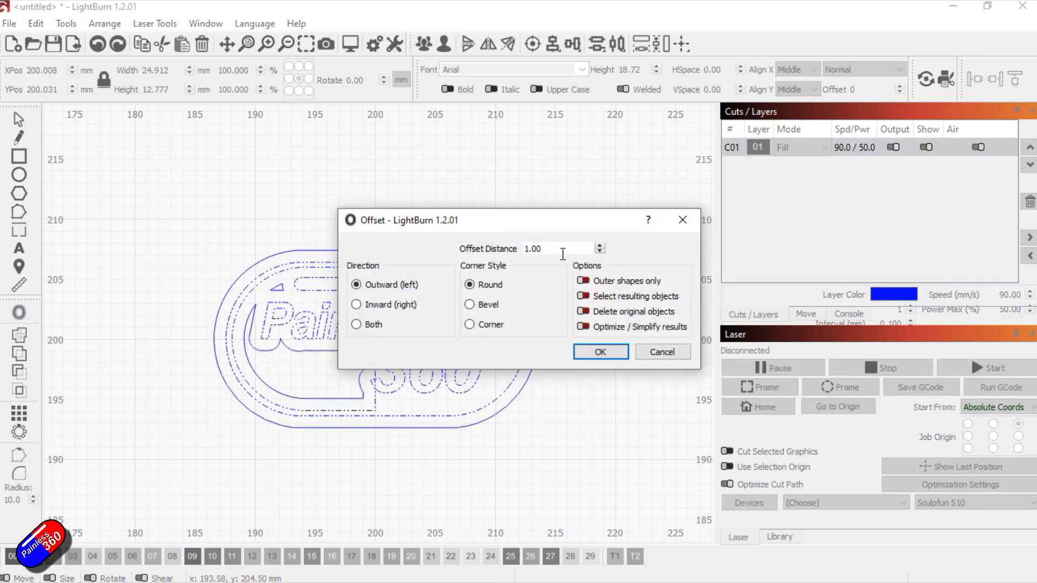
left_click_drag(573, 229, 709, 201)
left_click(735, 218)
left_click(735, 218)
left_click(735, 218)
left_click(735, 218)
left_click(735, 223)
left_click(736, 223)
left_click(735, 223)
left_click(735, 223)
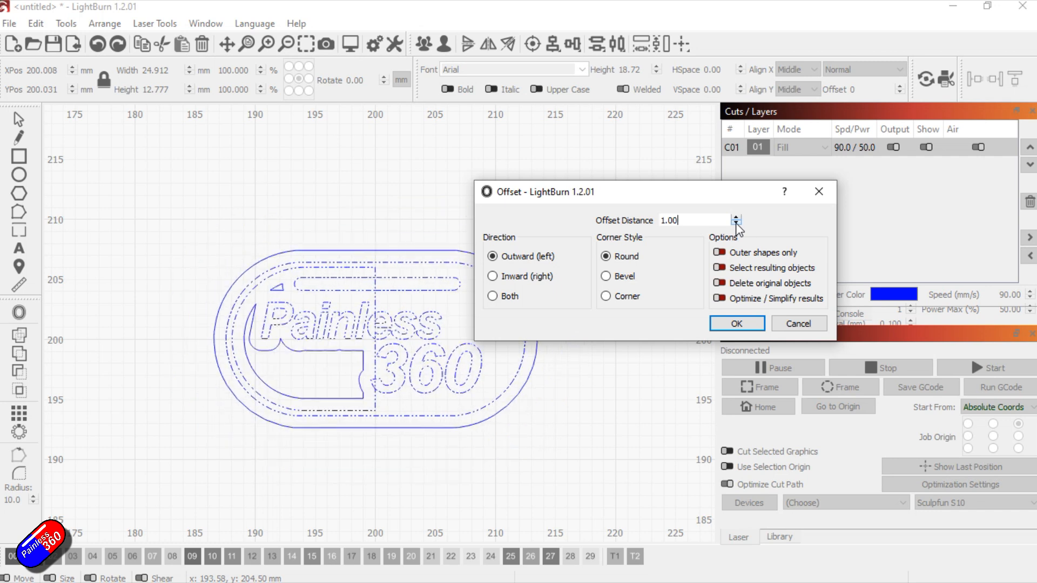
left_click(751, 326)
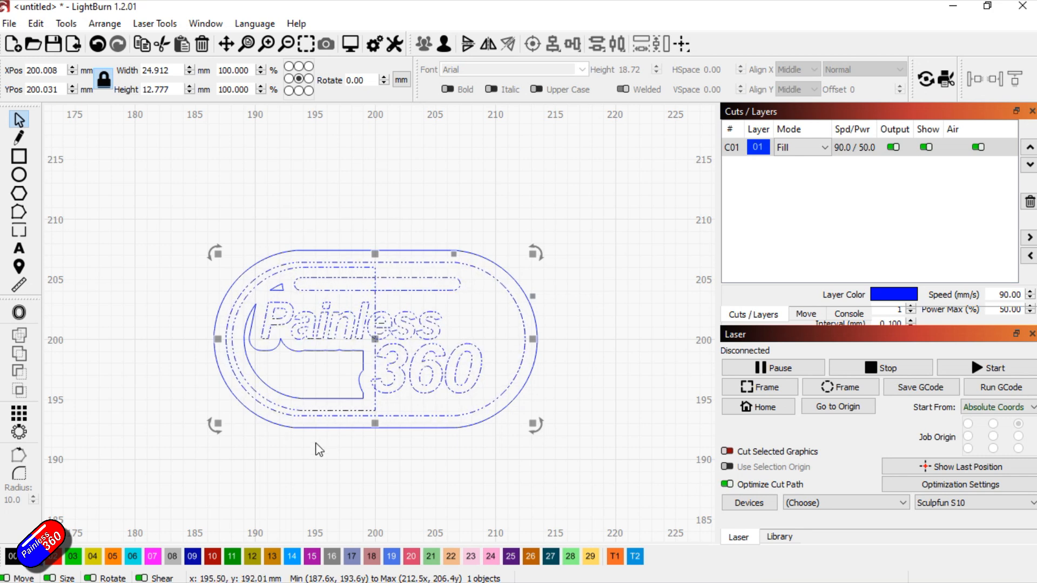
Assign the original traced logo to the red layer C02, leaving the offset outlines on C01
left_click(54, 556)
left_click(766, 167)
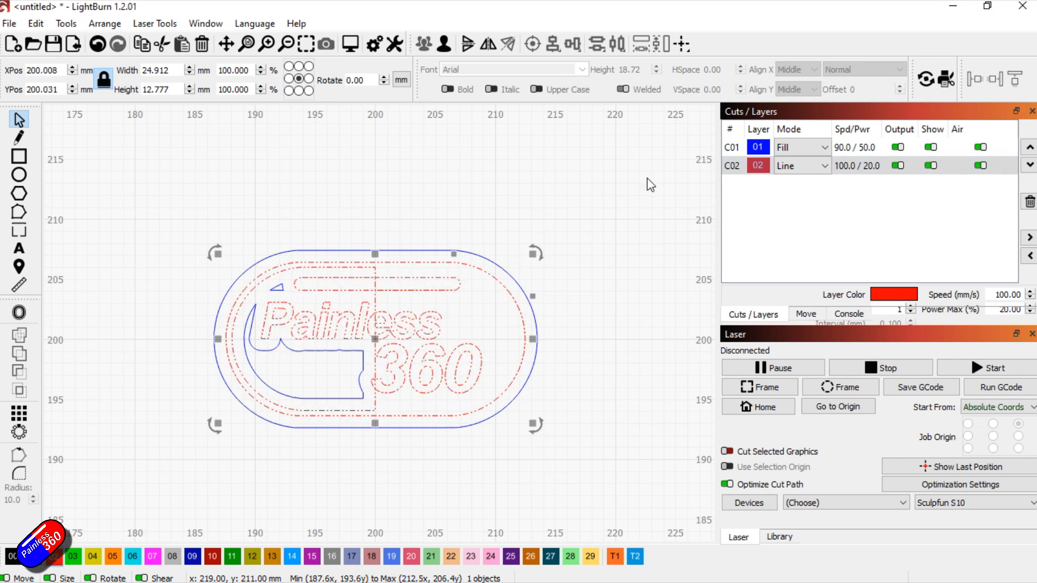
left_click(761, 167)
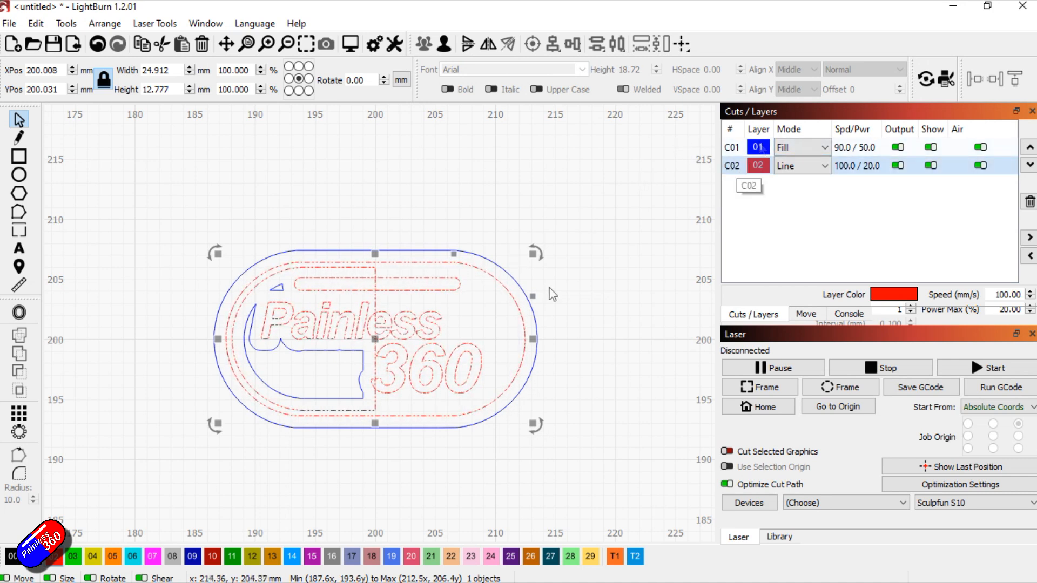
Preview the combined Fill and Line layers, play the simulation at x 2 speed and close the preview
left_click(350, 43)
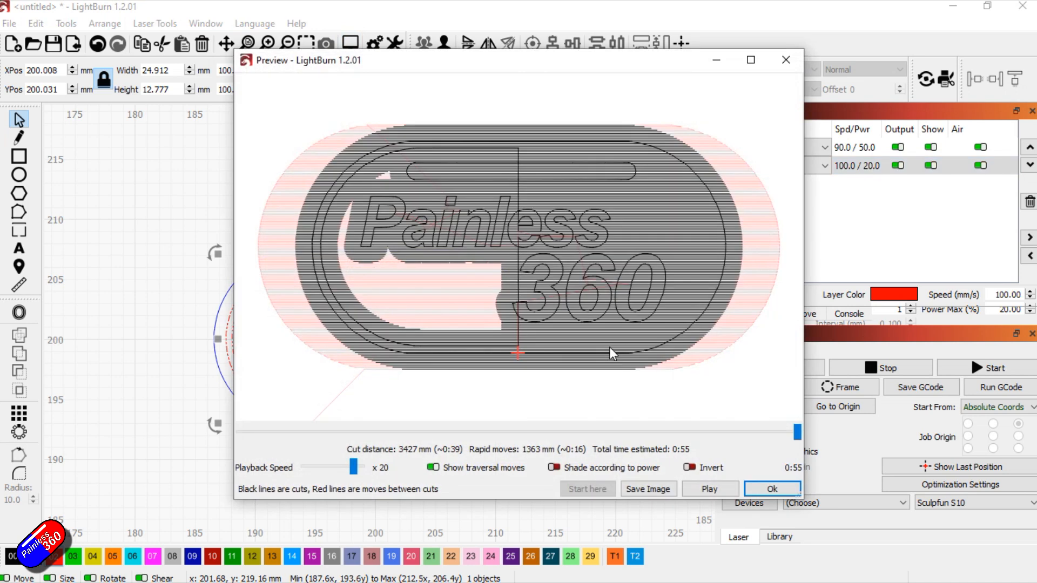
left_click(265, 432)
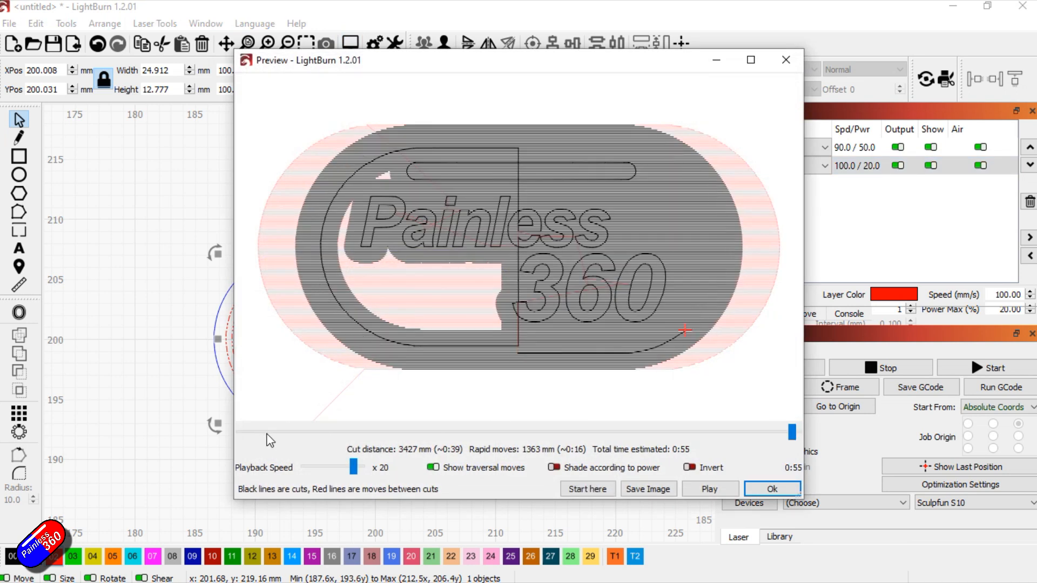
left_click(714, 486)
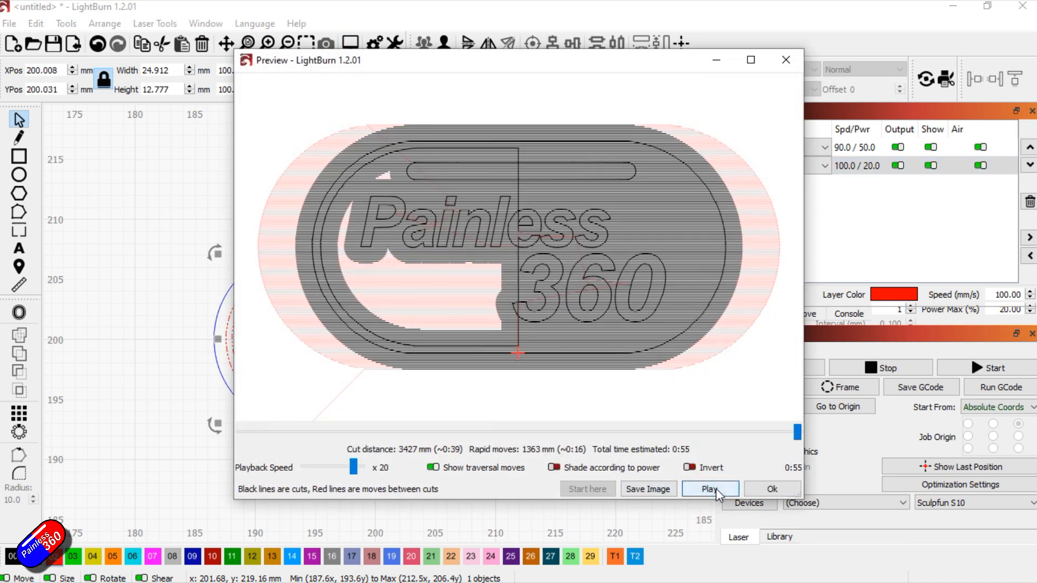
left_click_drag(356, 474, 333, 472)
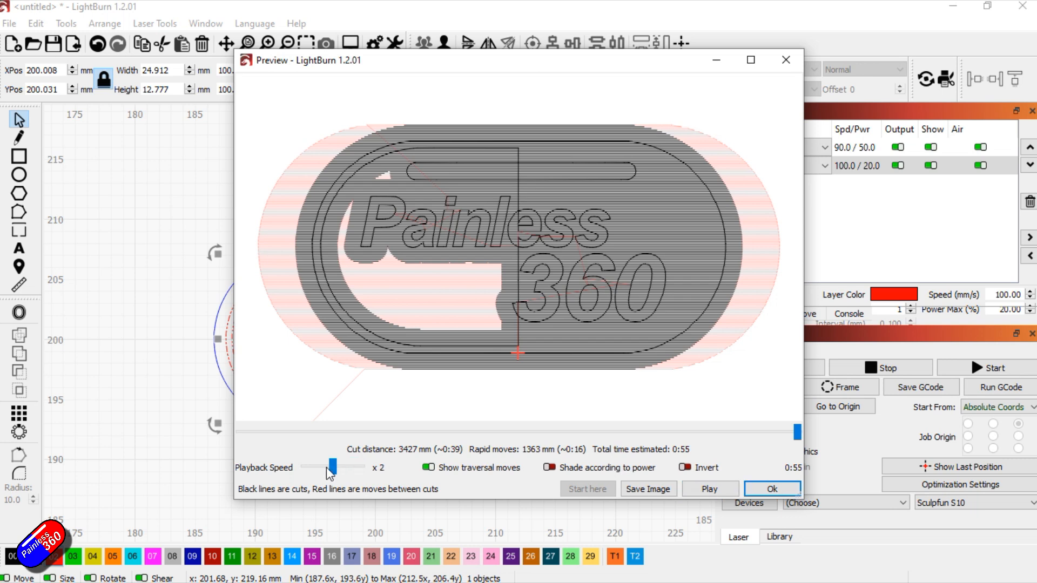
left_click(713, 488)
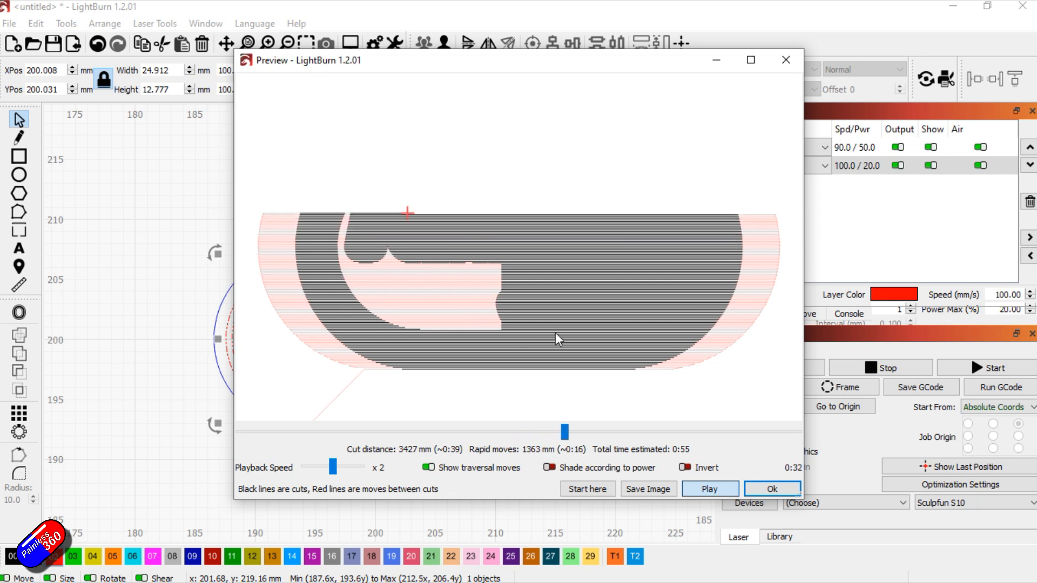
left_click(772, 489)
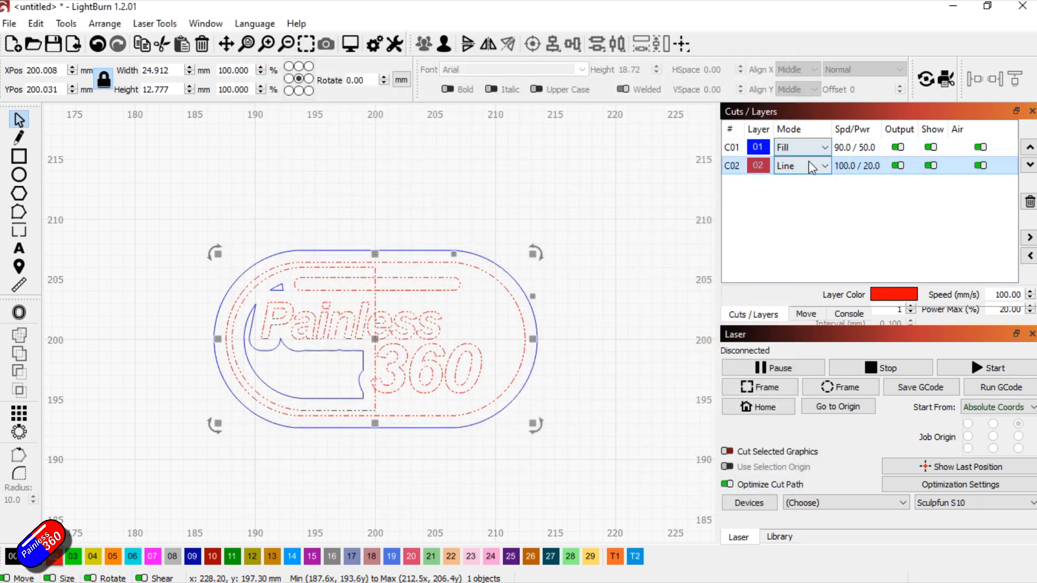
left_click(825, 163)
left_click(807, 177)
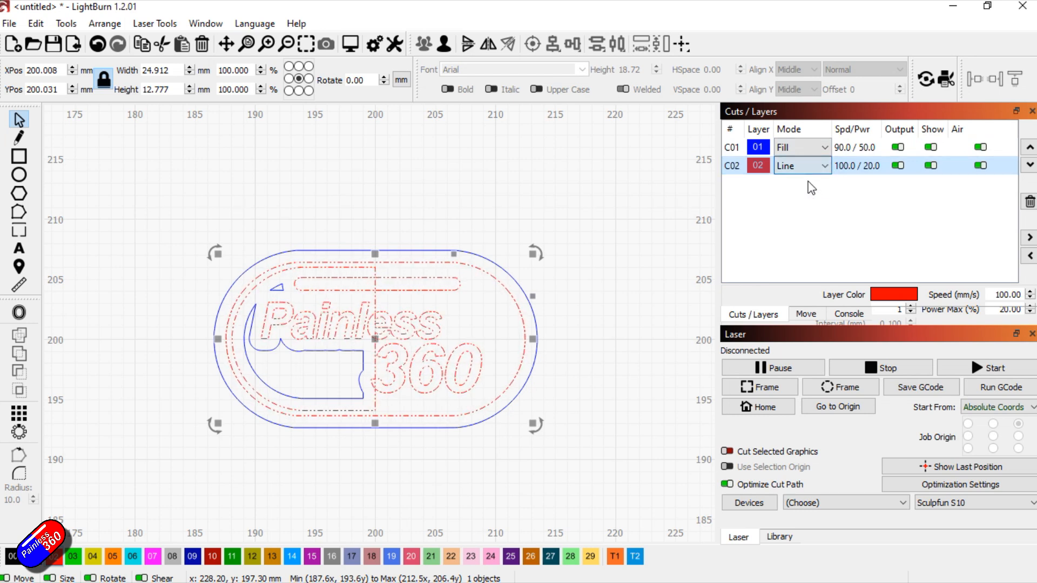
left_click(565, 432)
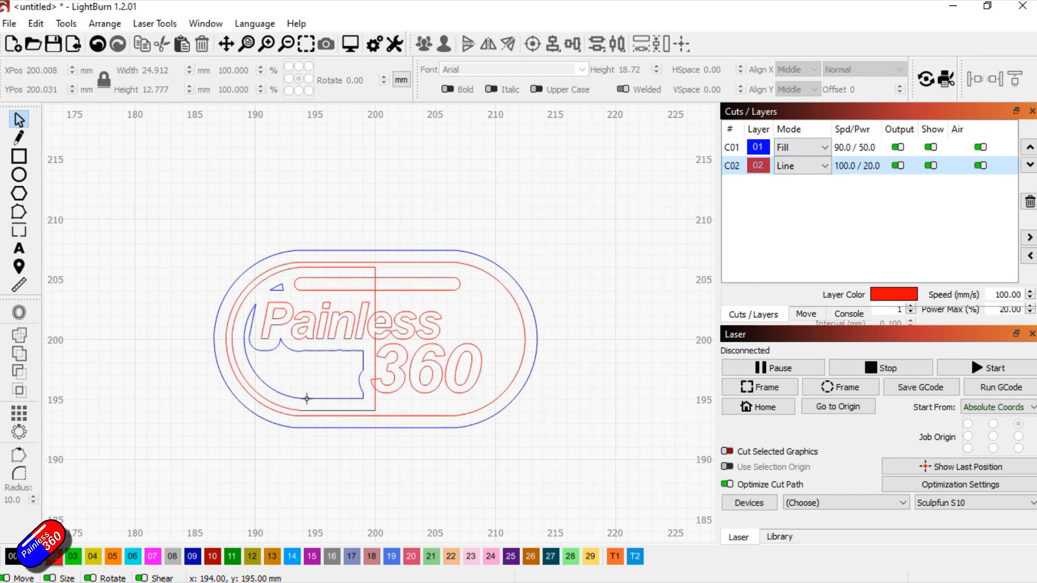
Ungroup the blue offset outlines on layer C01 and deselect them
left_click(378, 430)
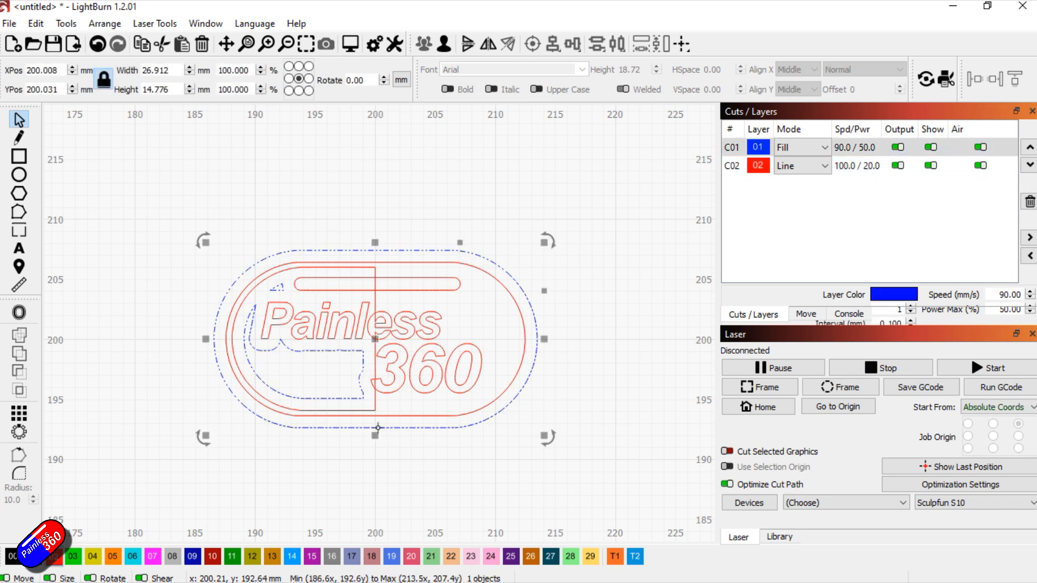
right_click(378, 430)
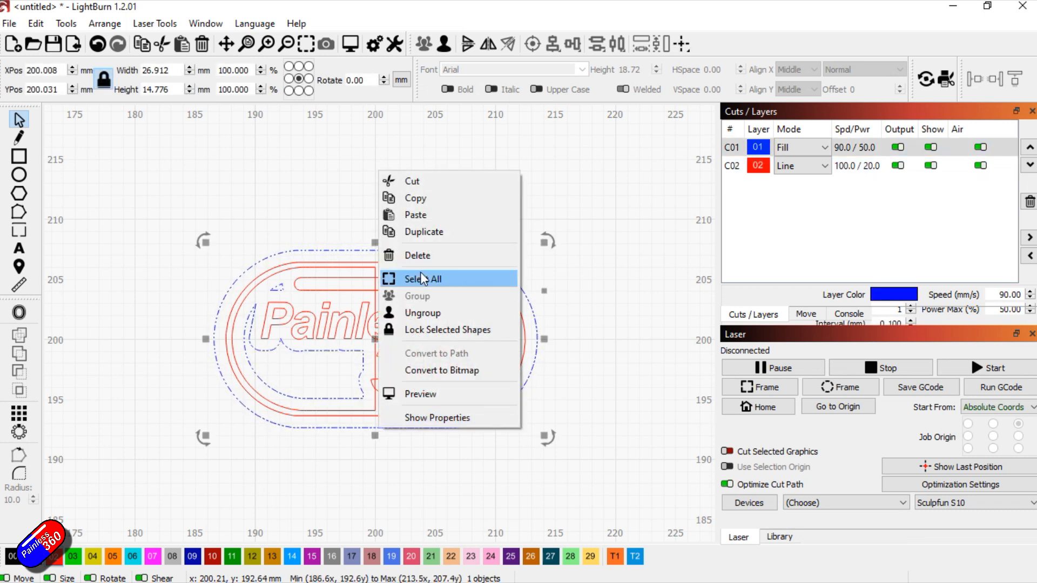
left_click(423, 313)
left_click(631, 335)
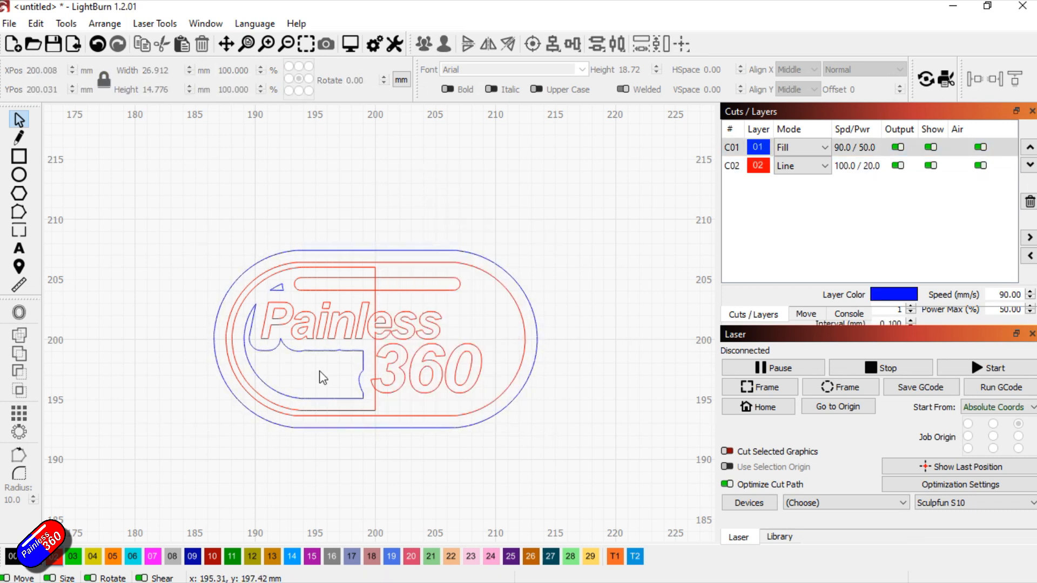
Delete the large inner blue shape and the small blue triangle, keeping only the outermost blue outline
left_click(321, 398)
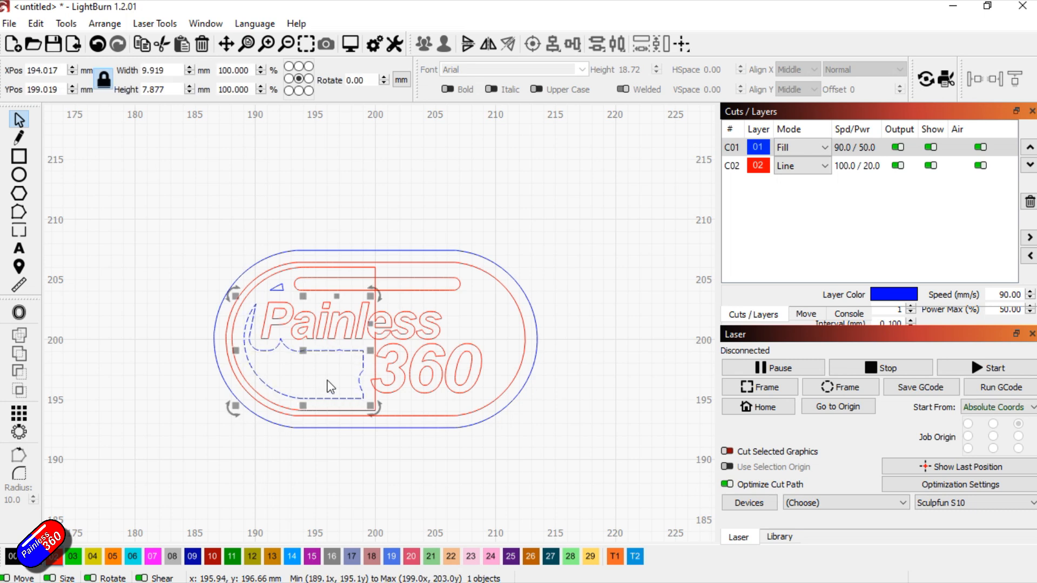
key("Delete")
left_click(278, 288)
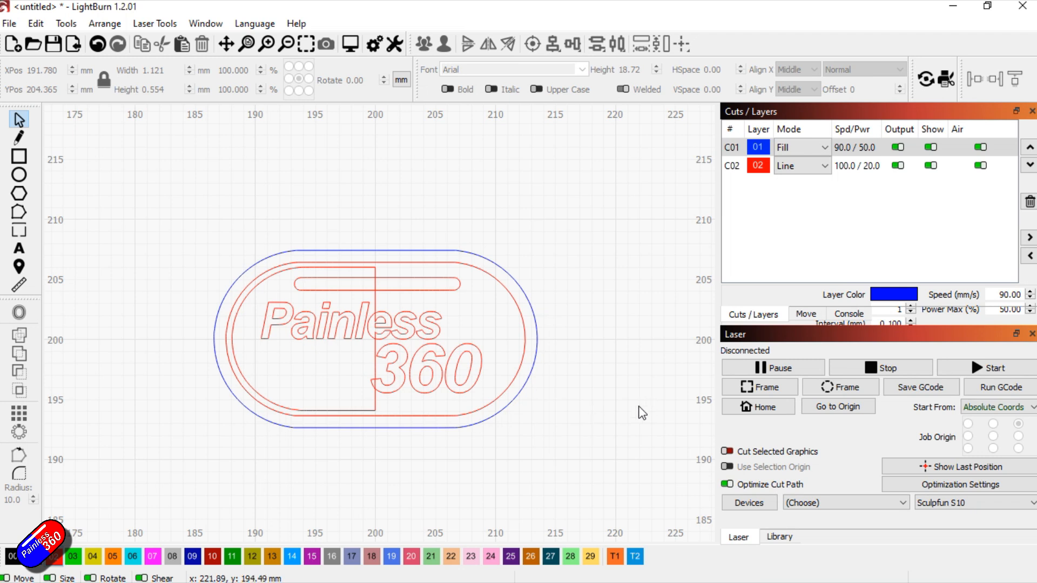
Preview the job, play the simulation with the playback speed raised to x 5 and close the preview
left_click(350, 43)
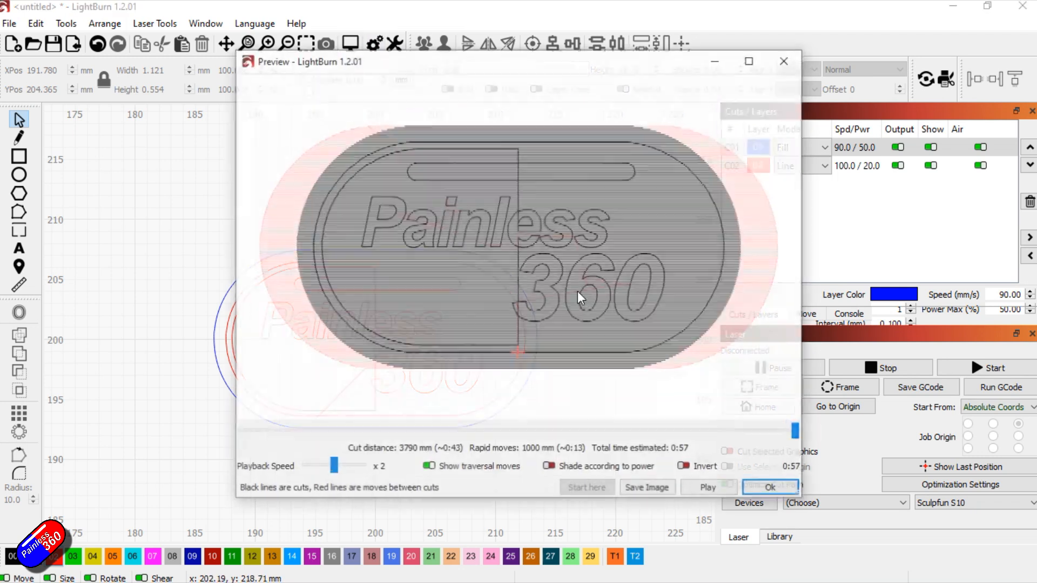
left_click(727, 486)
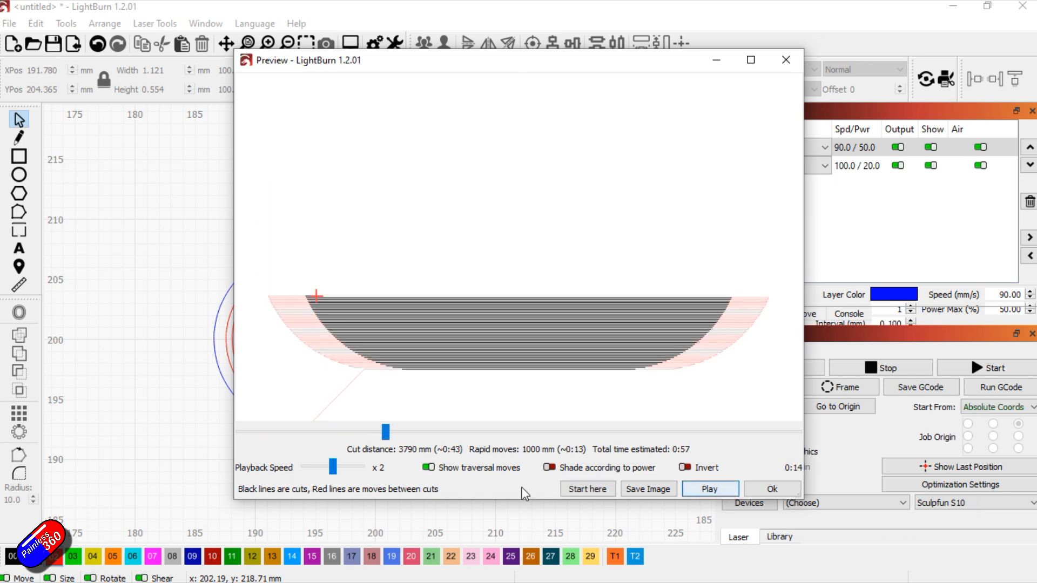
left_click(344, 471)
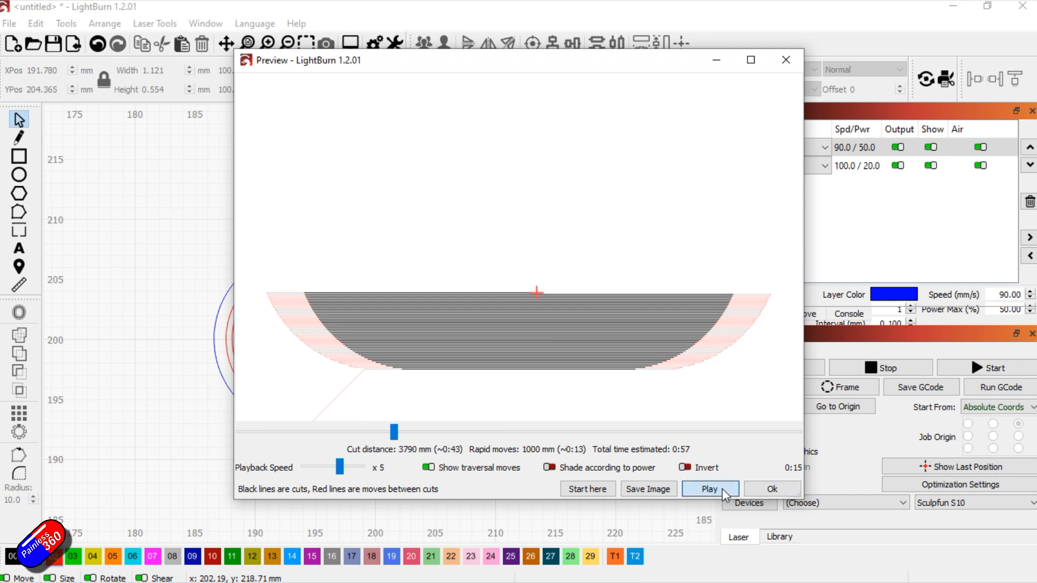
left_click(765, 490)
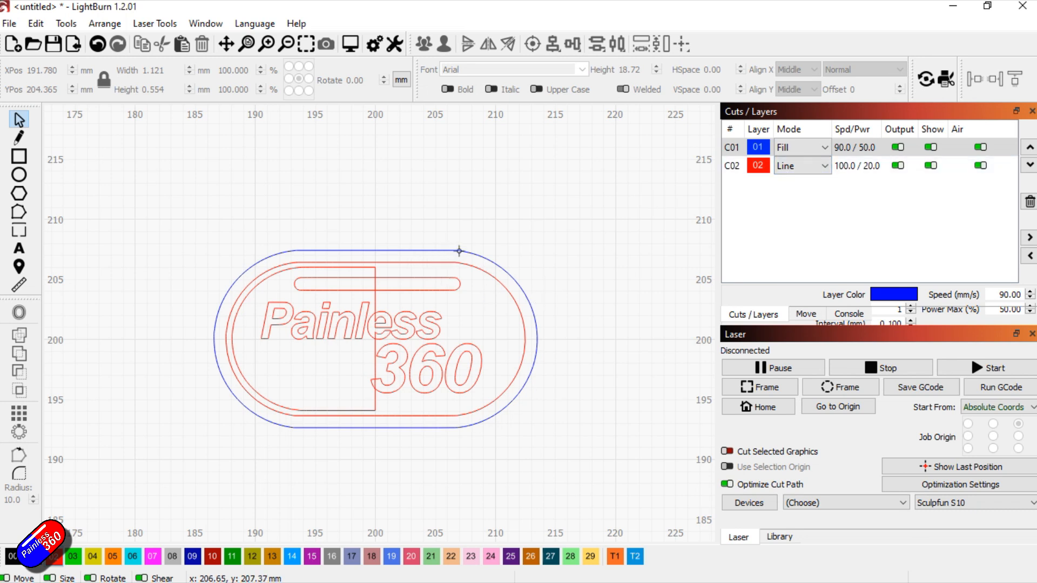
Set the blue layer C01 to Line mode and the red layer C02 to Fill mode
left_click(824, 149)
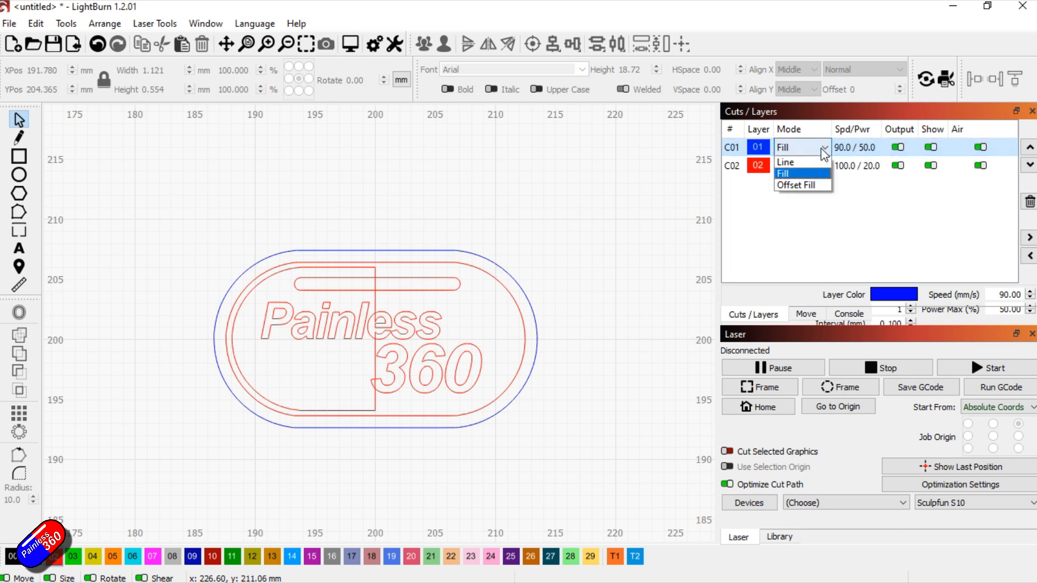
left_click(794, 163)
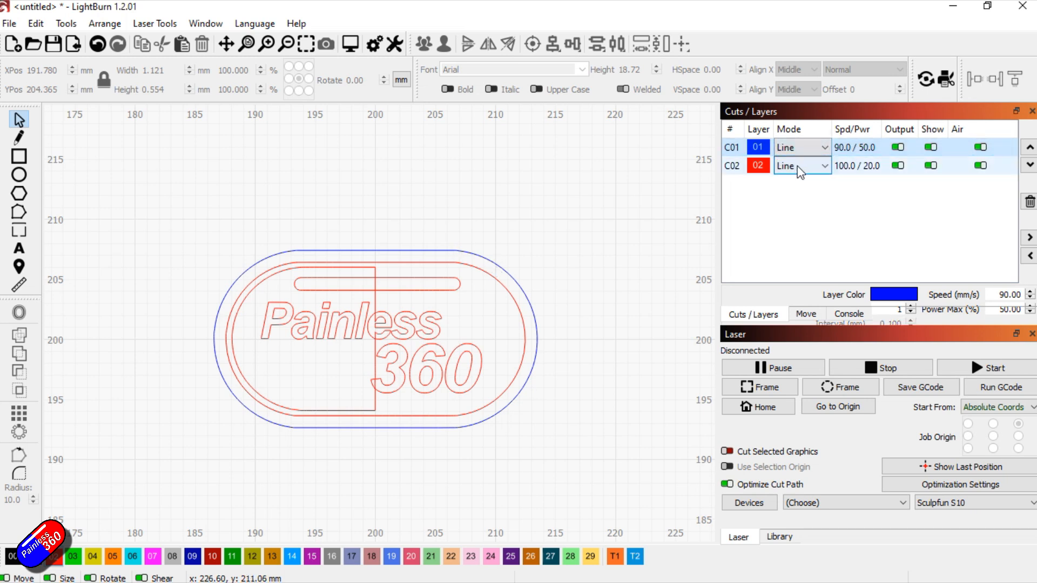
left_click(824, 168)
left_click(819, 184)
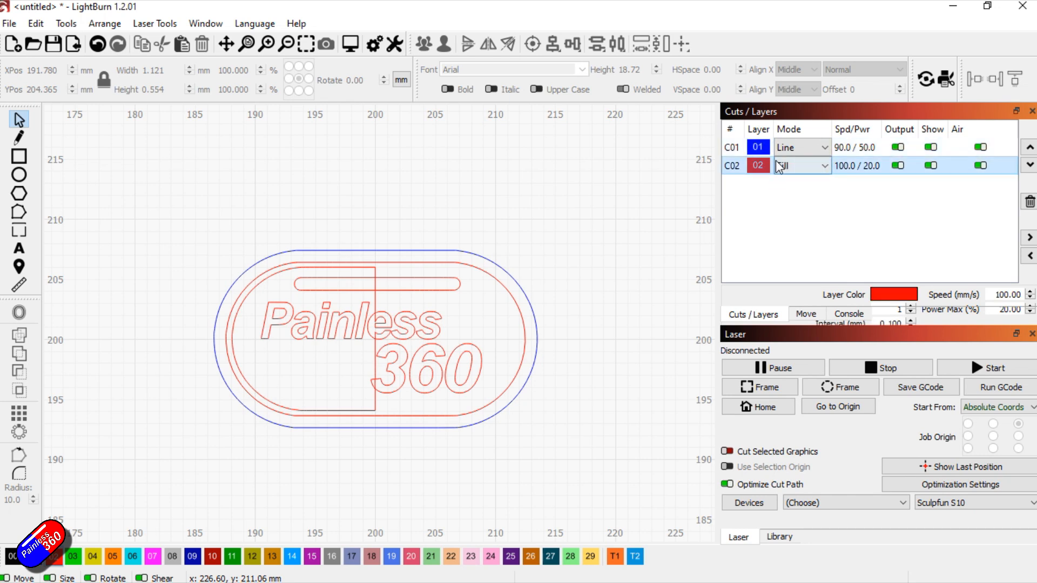
Preview the swapped layer modes, play the simulation at x 5 speed and close the preview
left_click(350, 43)
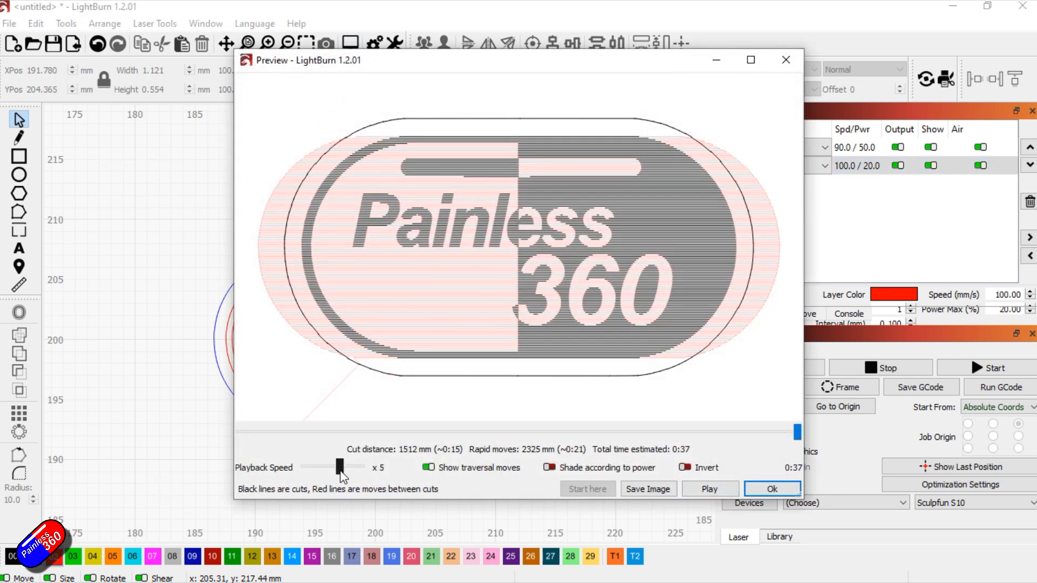
left_click(705, 489)
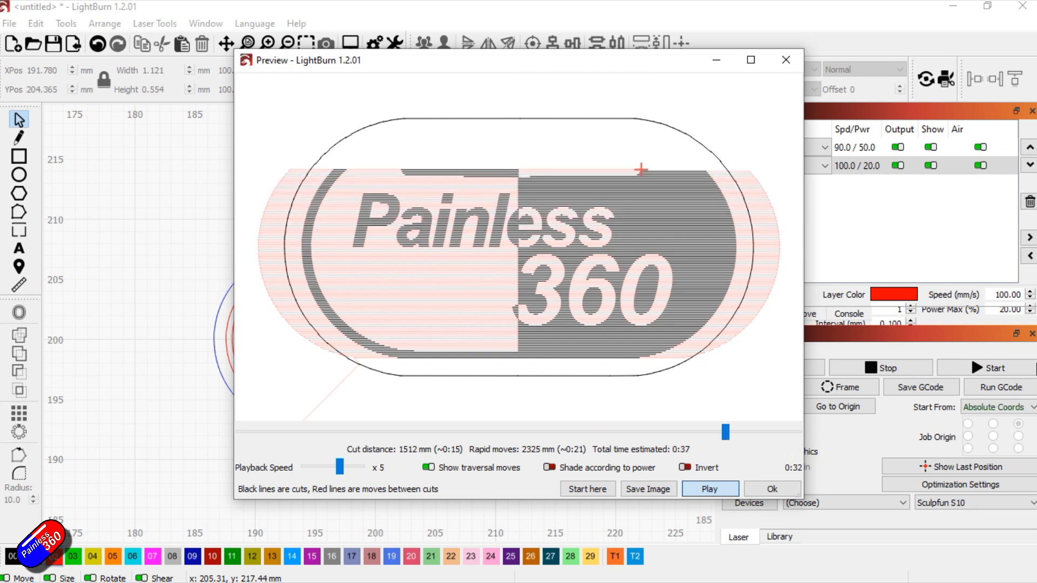
left_click(794, 59)
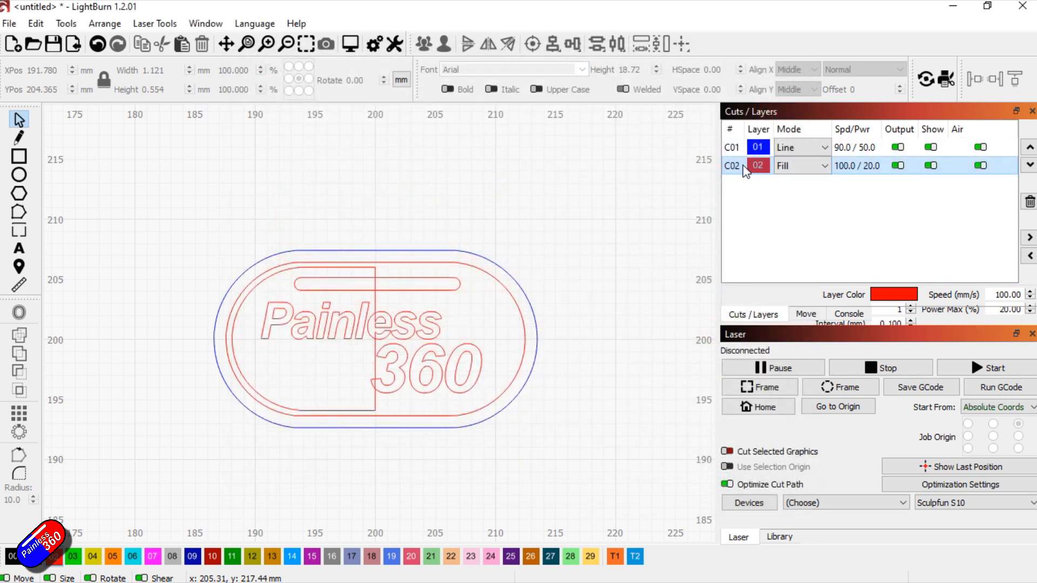
Move fill layer C02 above line layer C01 and play the preview to check the new cutting order
left_click(1029, 147)
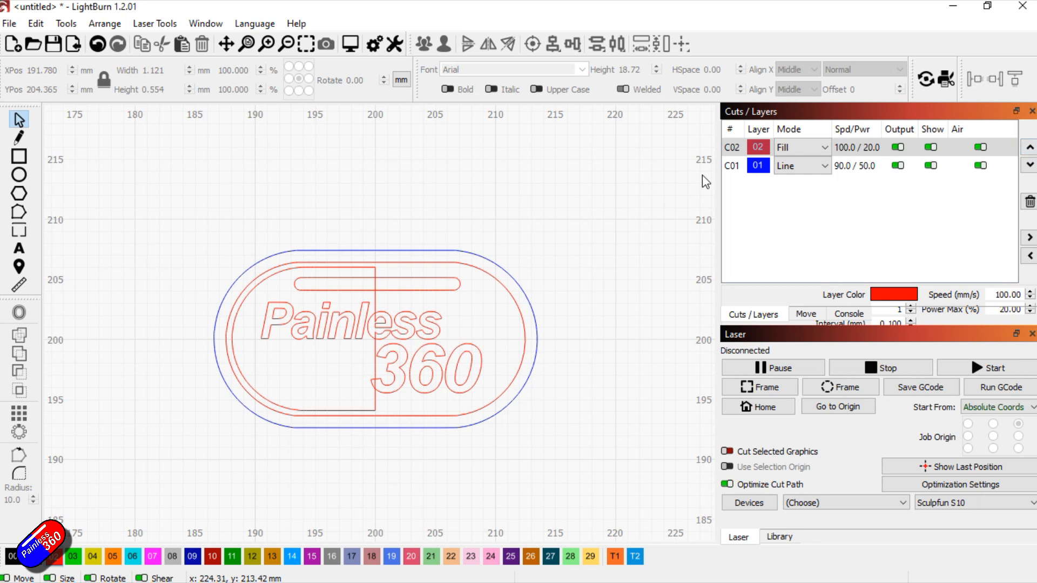
left_click(350, 44)
left_click(731, 487)
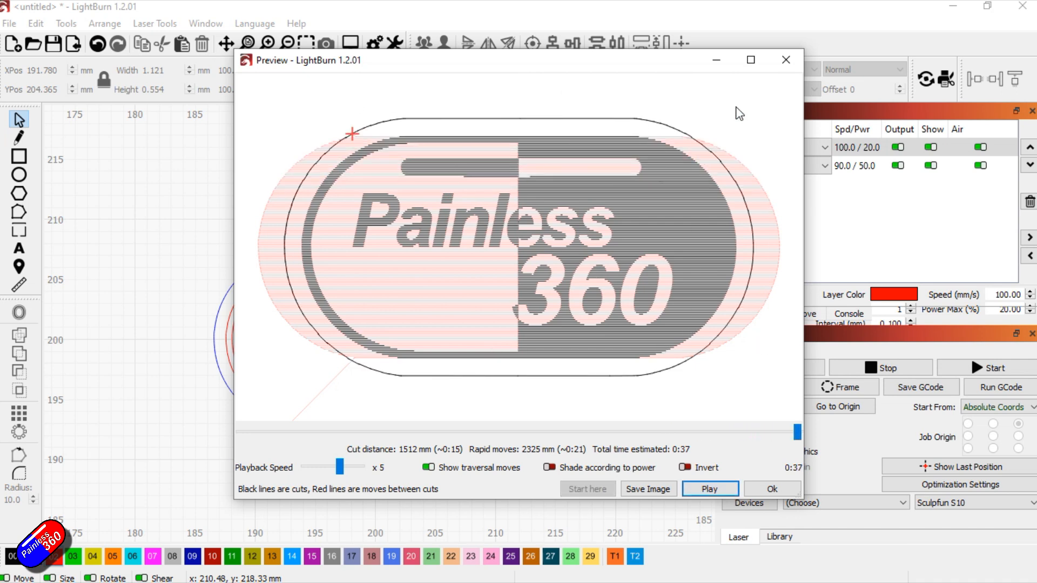
left_click(787, 59)
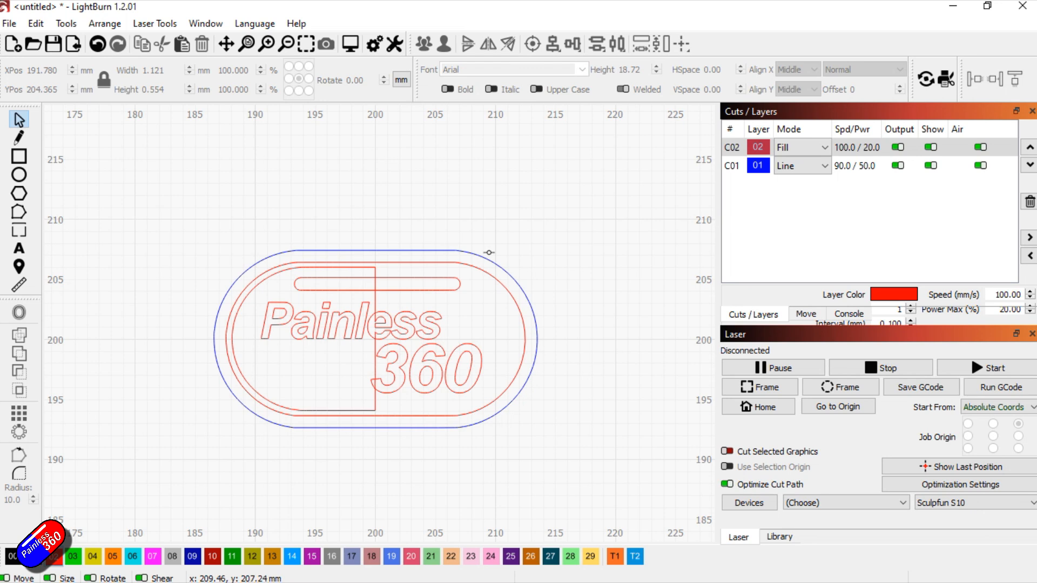
Group the complete logo with its blue outer outline and deselect it
left_click_drag(646, 456, 163, 202)
right_click(344, 294)
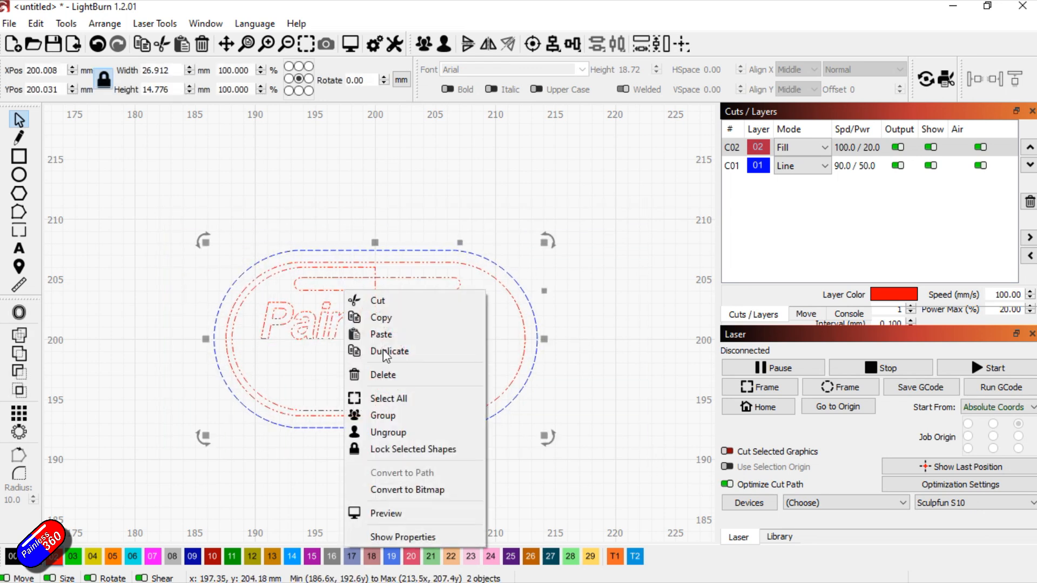
left_click(388, 415)
left_click(620, 351)
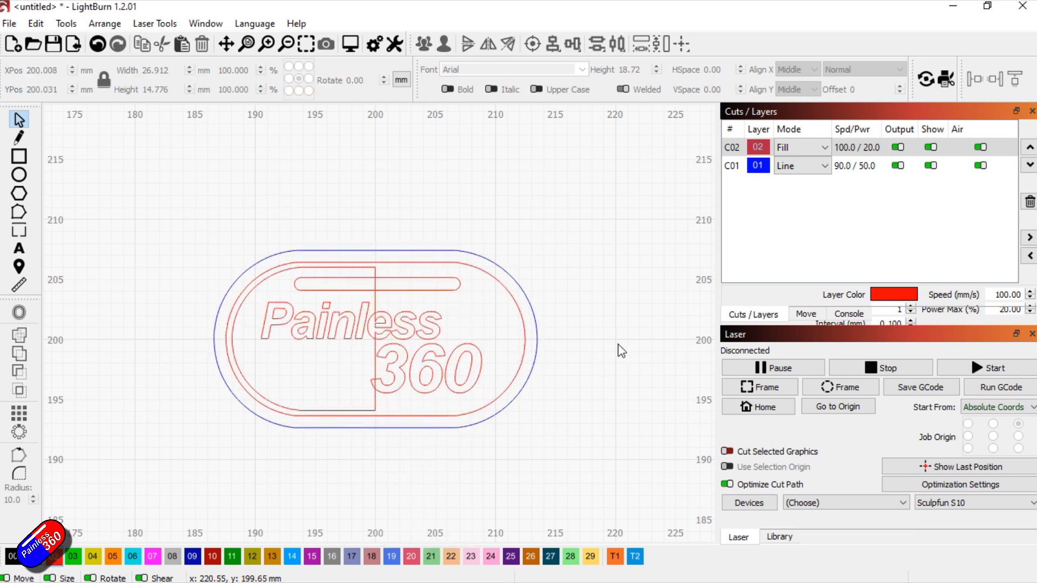
Move the grouped logo close to the work area's origin, at about X 44 mm, Y 34 mm
scroll(621, 350, "down", 9)
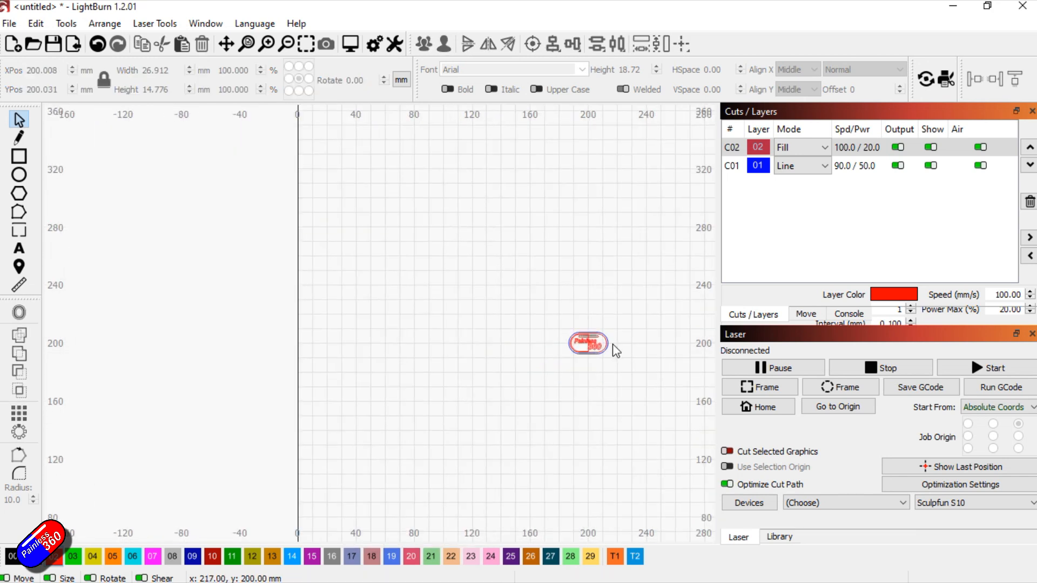
scroll(615, 351, "down", 5)
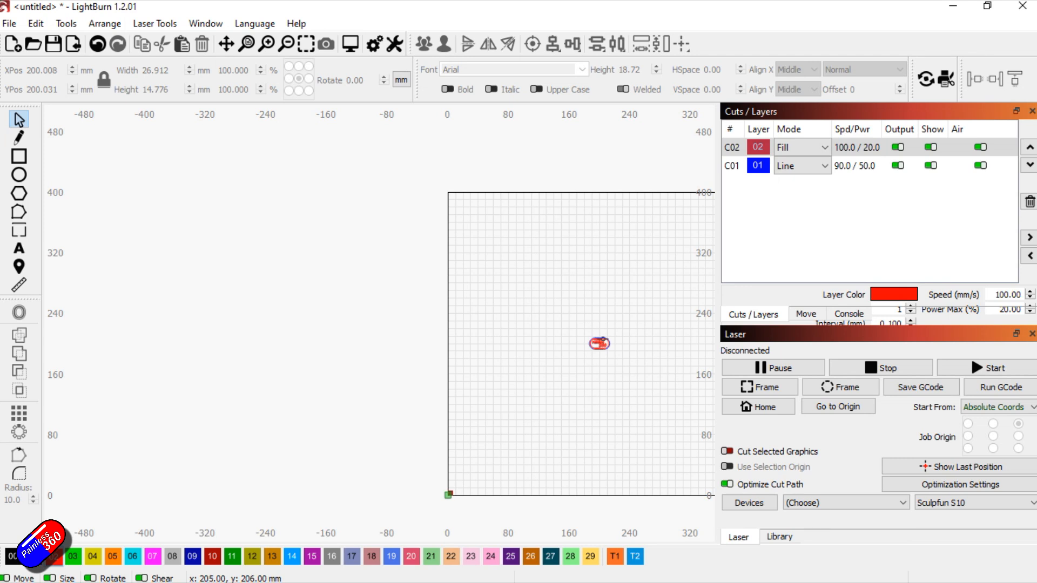
left_click(599, 342)
left_click_drag(599, 344, 482, 480)
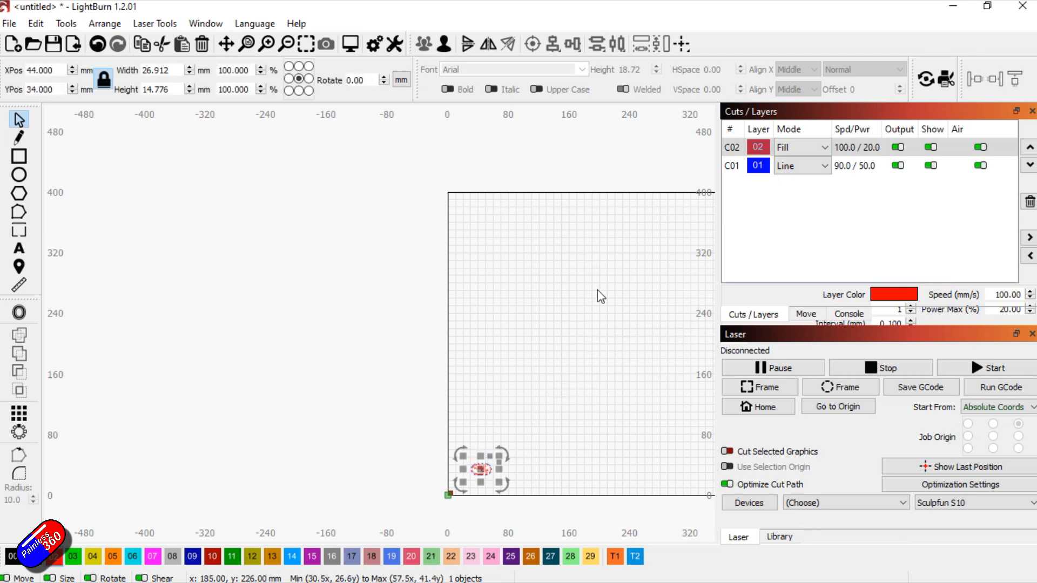
double_click(857, 149)
left_click_drag(234, 16, 552, 33)
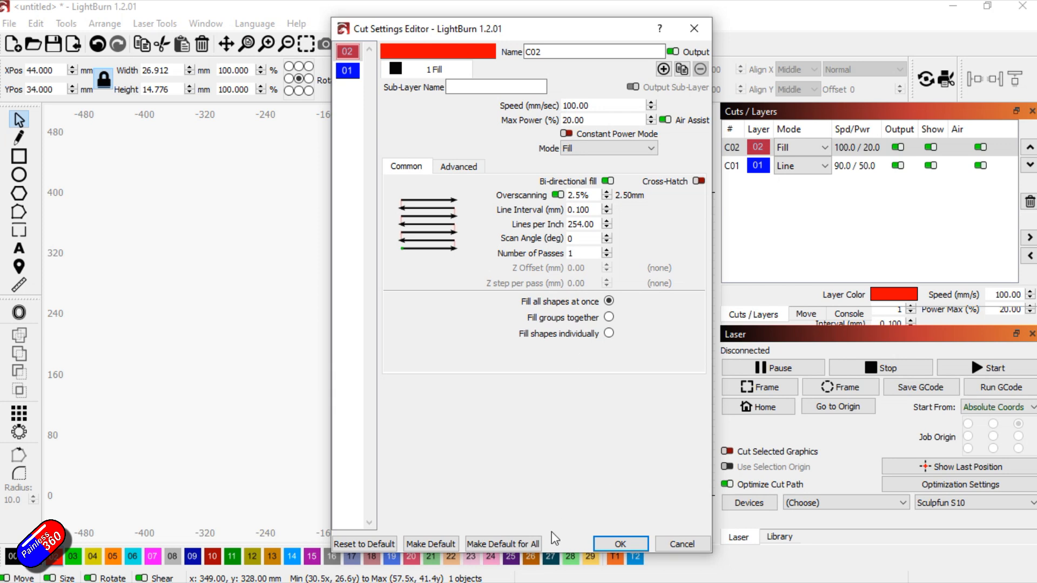
left_click(941, 10)
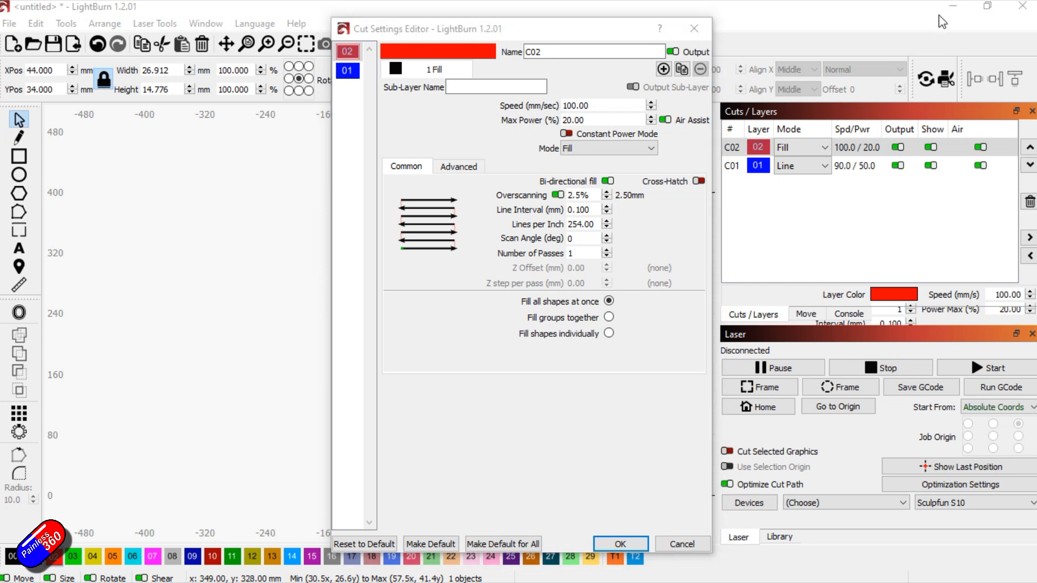
left_click(694, 29)
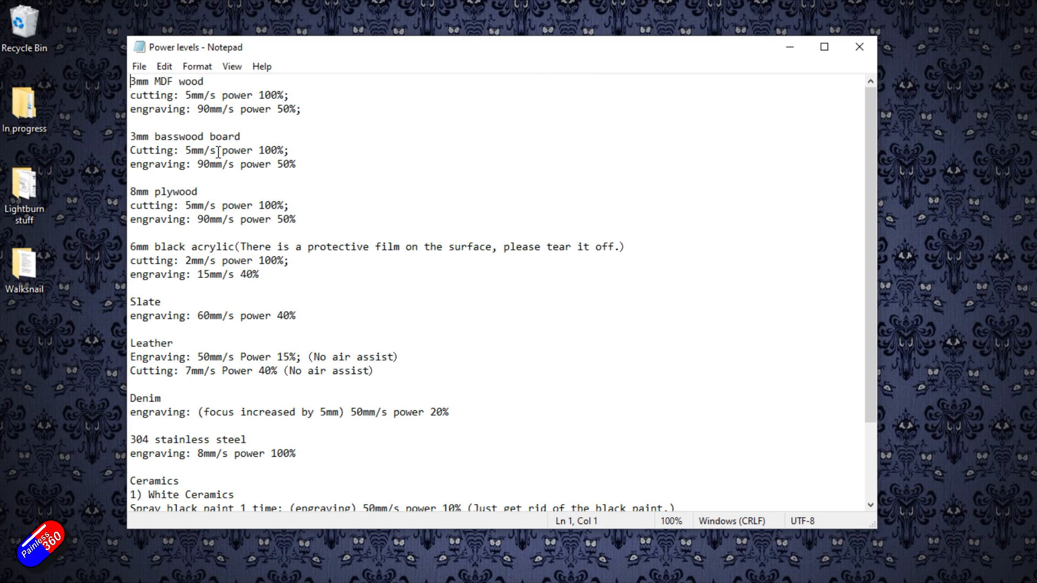
Highlight the engraving line for 3mm basswood board in the Power levels notes in Notepad
left_click_drag(131, 164, 296, 162)
left_click(212, 171)
left_click_drag(304, 166, 118, 164)
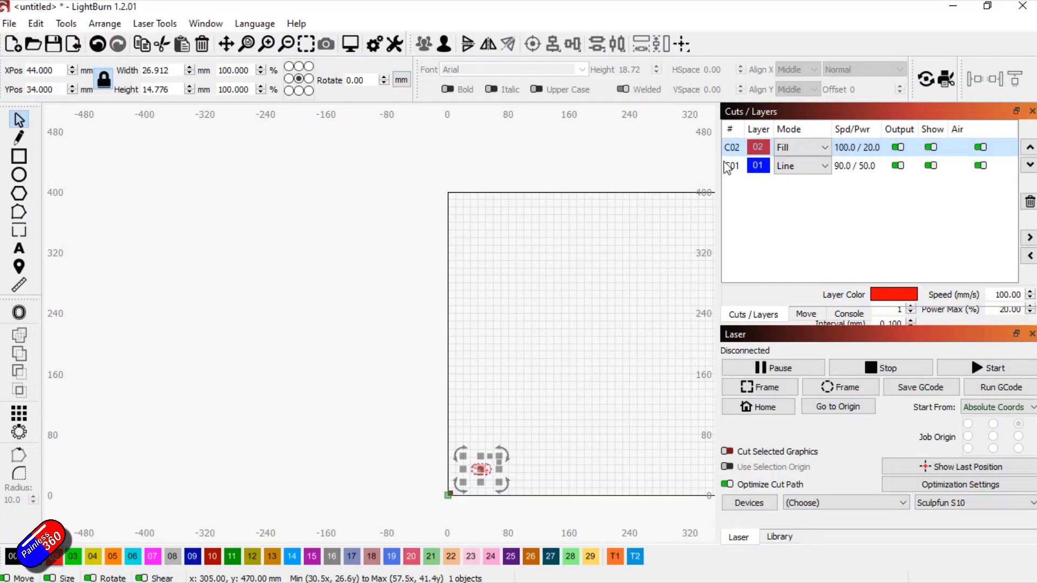
Switch back to LightBurn and set fill layer C02 to a speed of 90 mm/sec and a max power of 50%
double_click(759, 150)
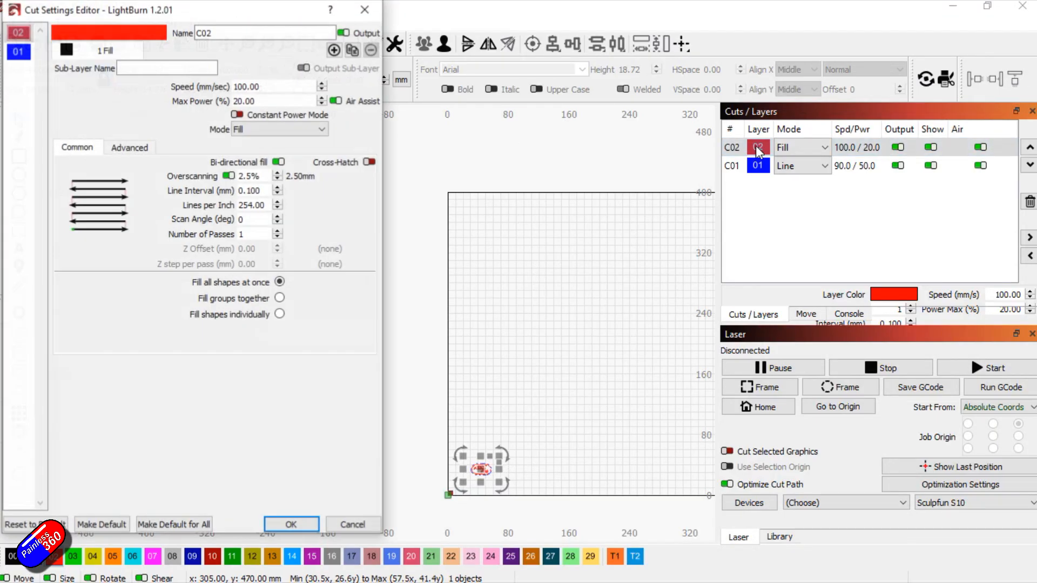
double_click(269, 86)
type("90")
key("Tab")
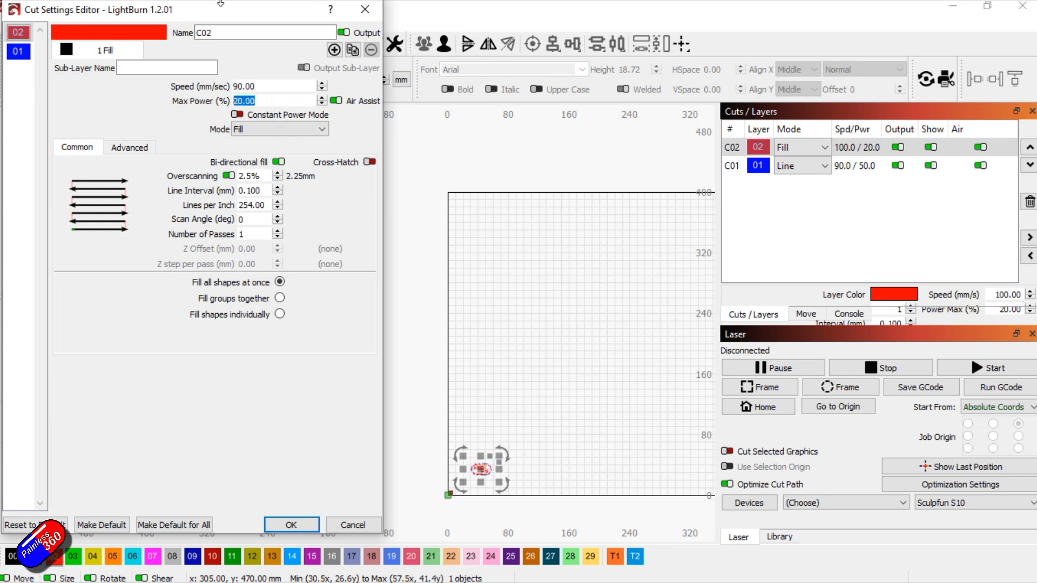
type("5")
left_click(266, 525)
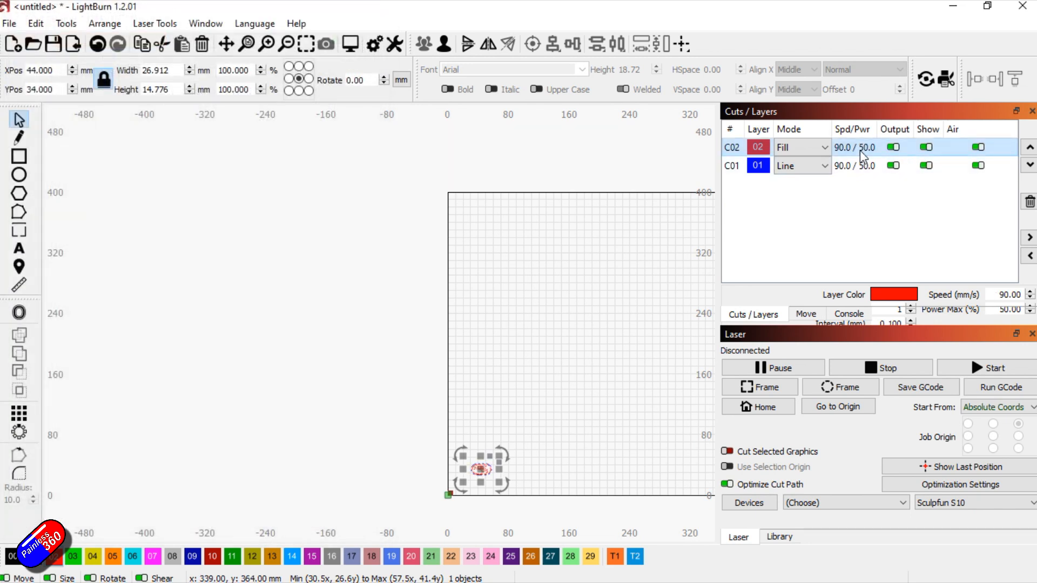
Examine the speed and max power in line layer C01's cut settings and close them unchanged
left_click(800, 167)
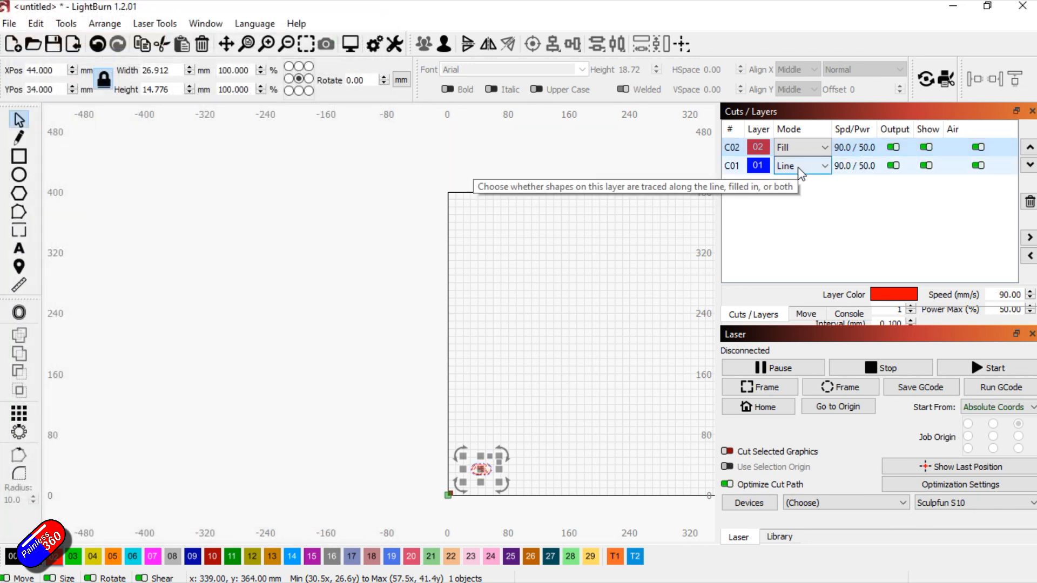
double_click(845, 167)
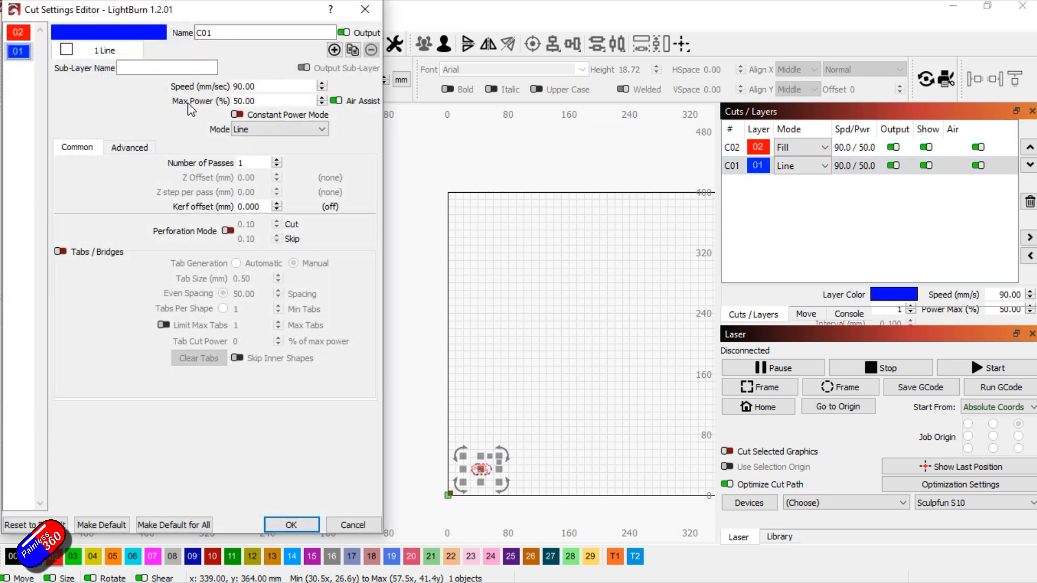
left_click(361, 15)
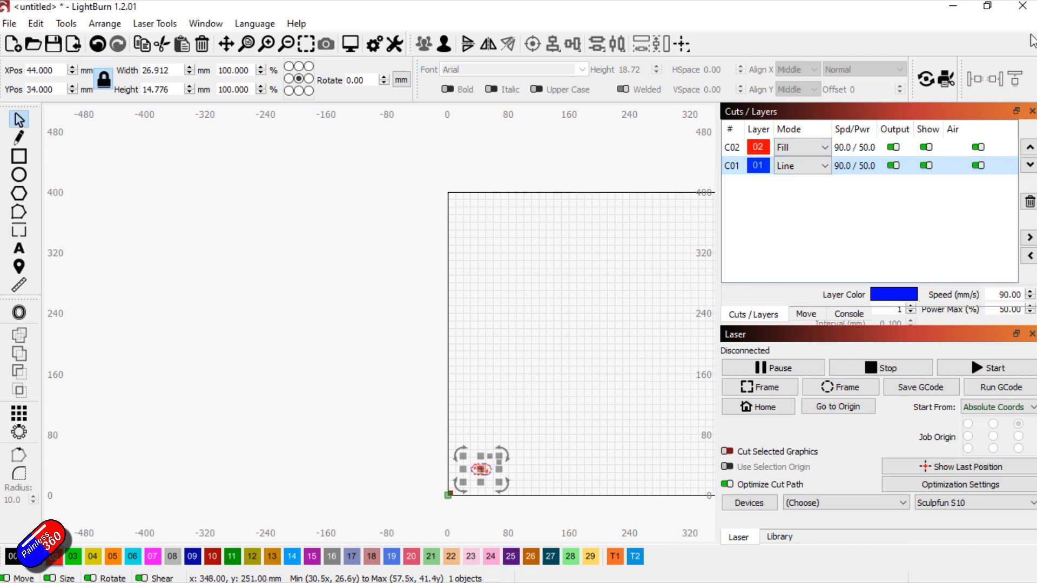
Look up the 3mm basswood cutting speed and power in the Power levels notes, then return to LightBurn
left_click(953, 7)
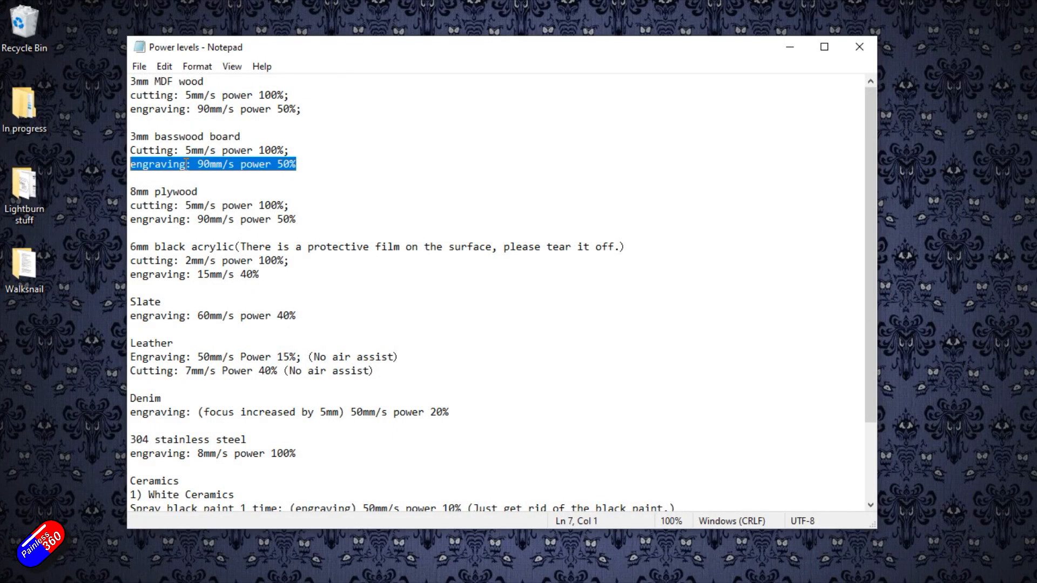
left_click_drag(186, 150, 242, 152)
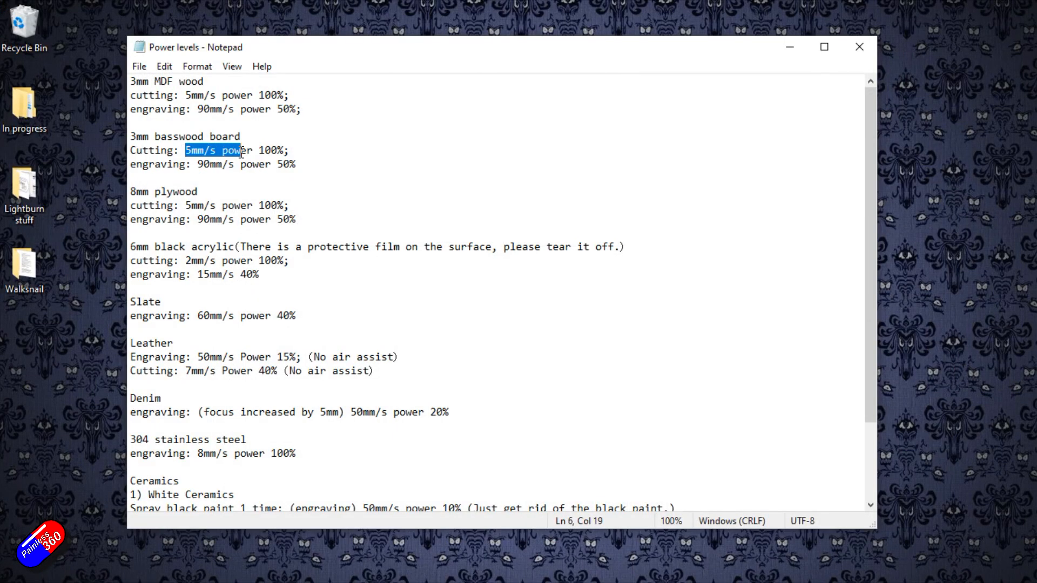
left_click(789, 52)
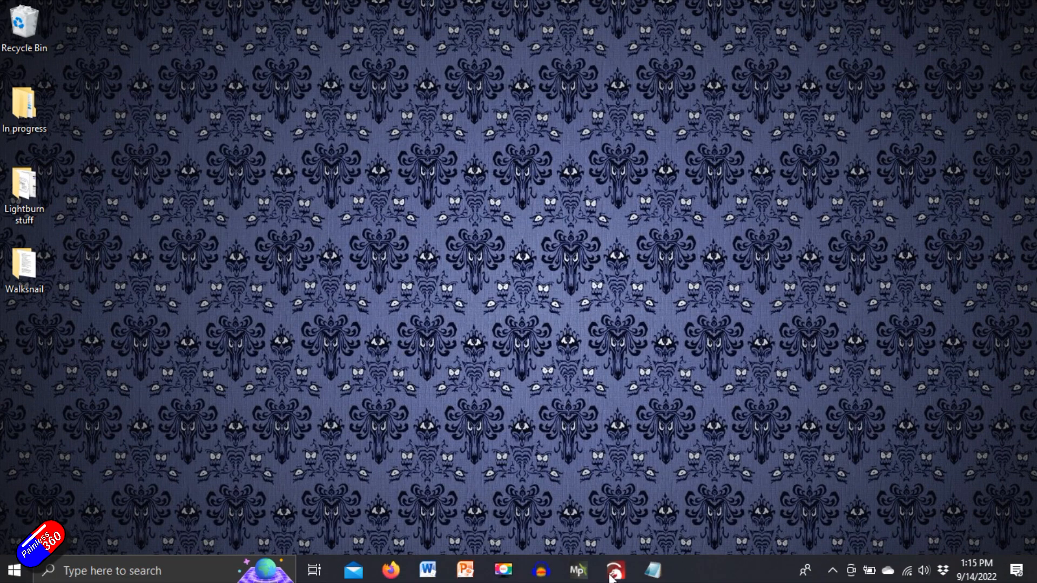
left_click(617, 571)
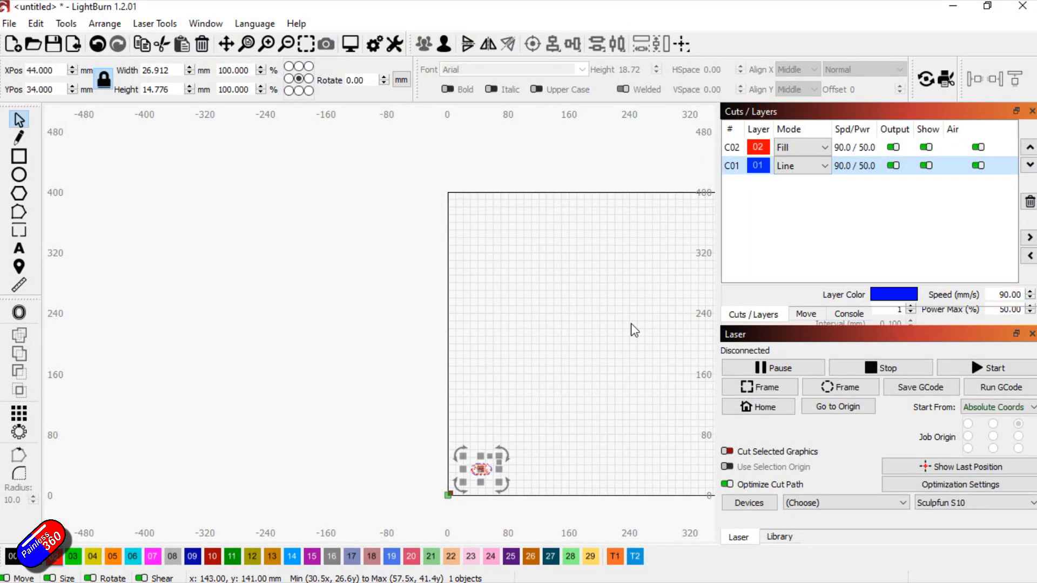
Review the blue line layer C01's cut settings again and close the editor without changes
left_click(787, 166)
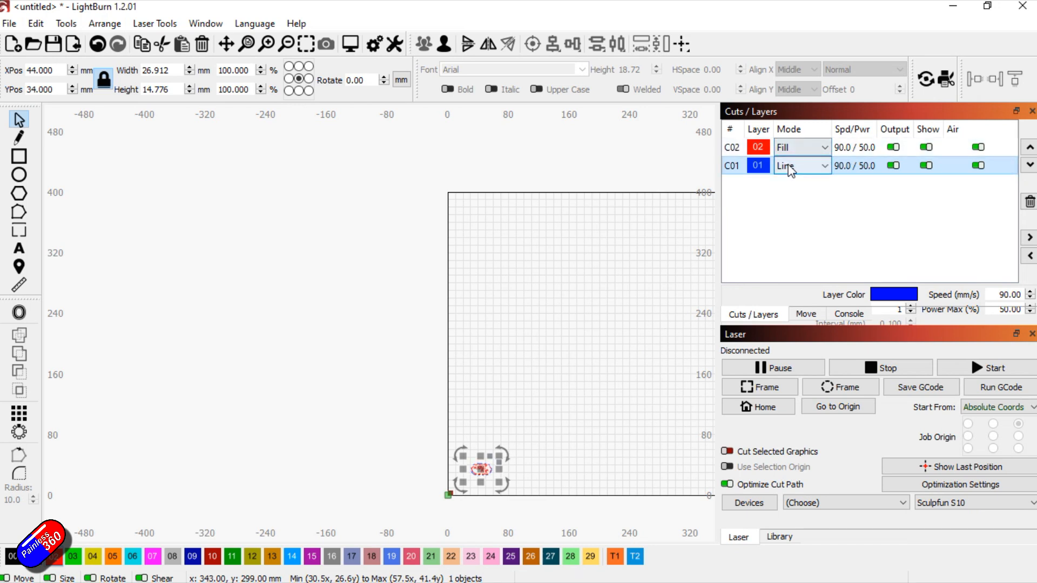
double_click(868, 168)
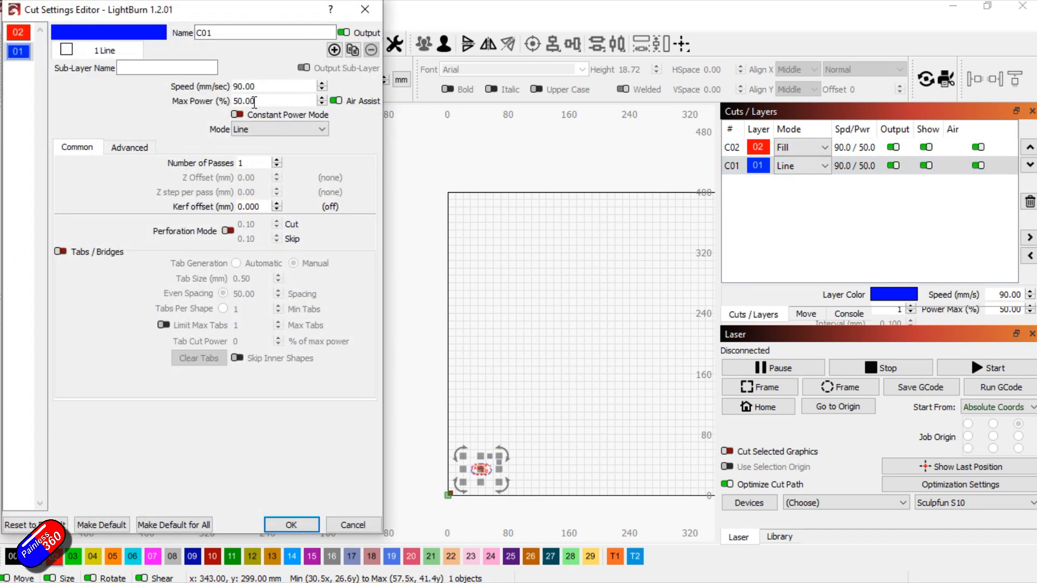
left_click(363, 11)
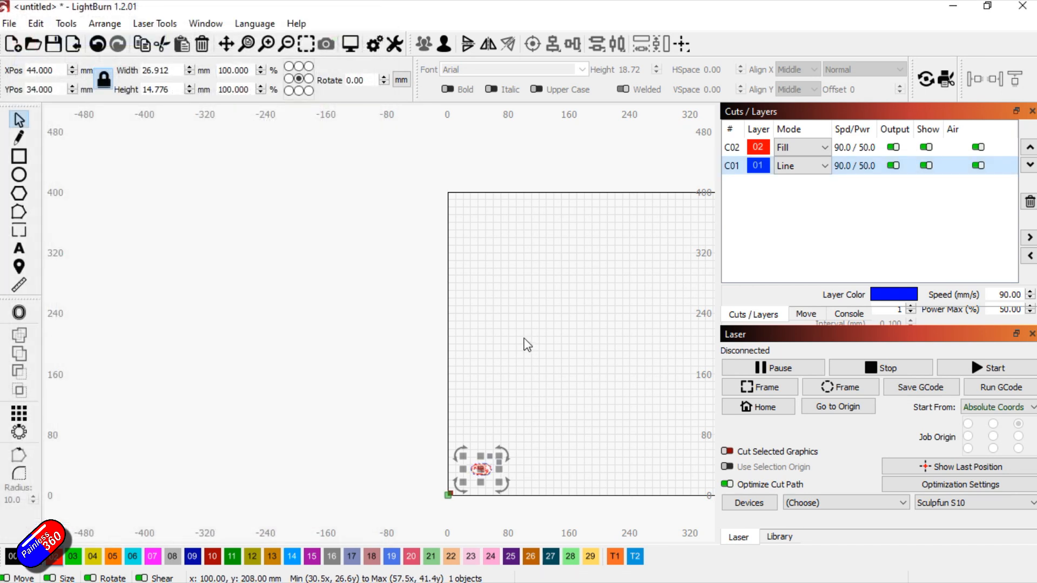
Save the project as test in the Lightburn stuff folder
left_click(9, 24)
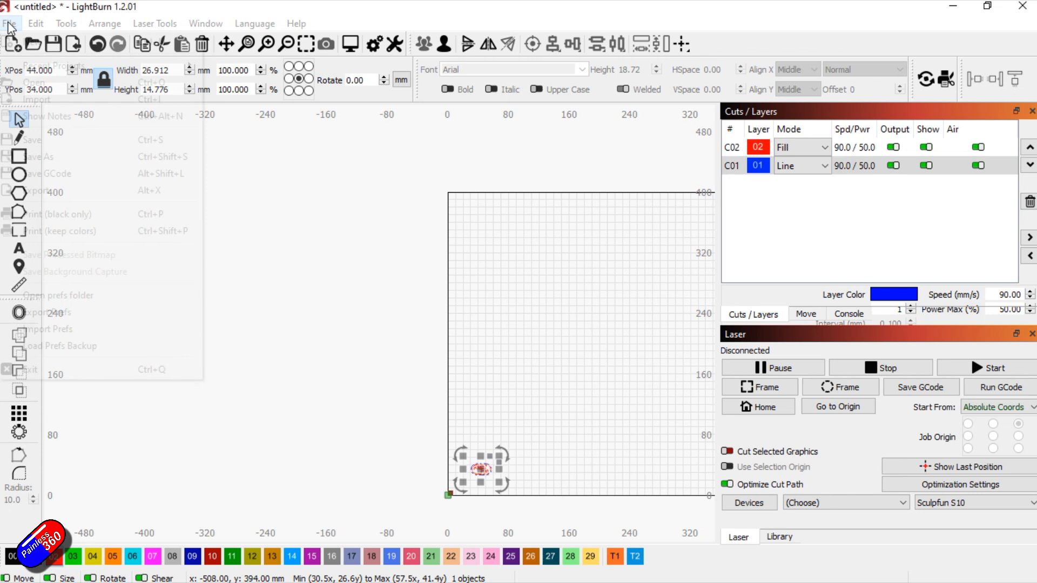
left_click(48, 157)
type("test")
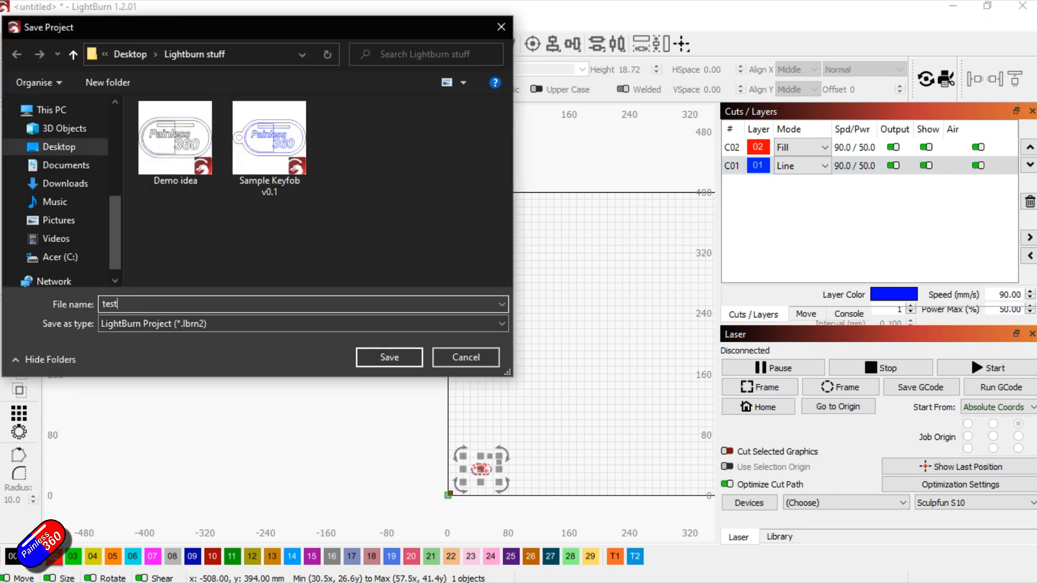
key("Return")
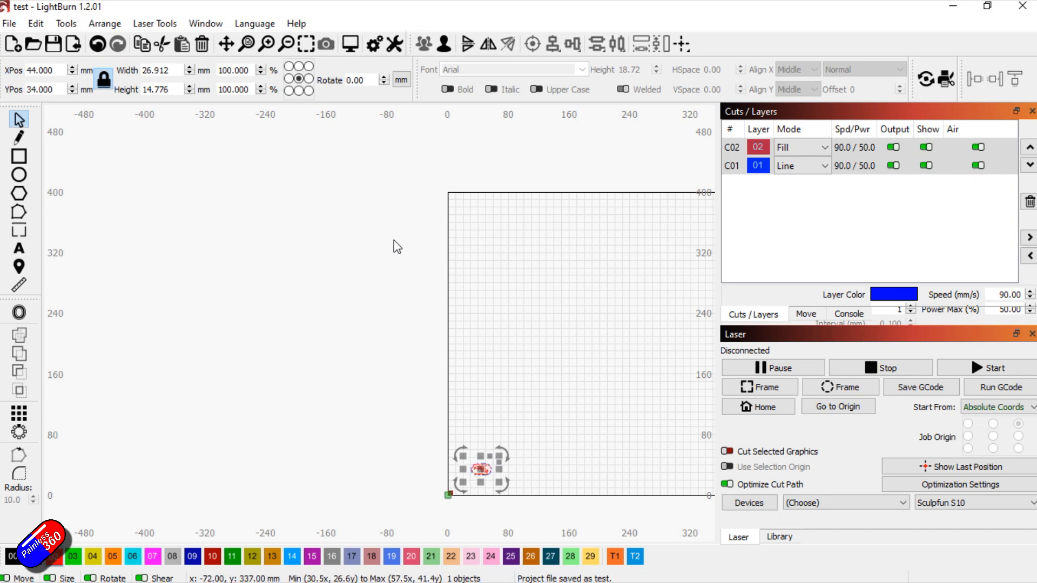